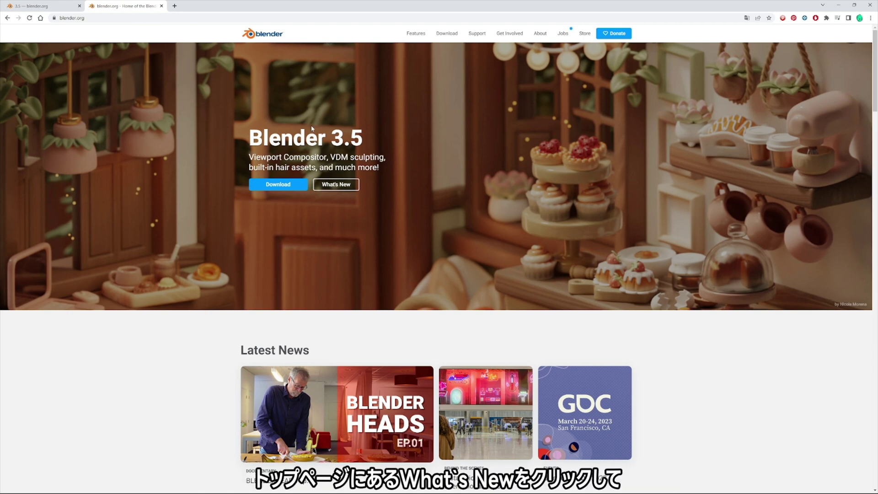
Download vdm_brush_demo.zip from the VDM section of the Blender 3.5 release notes
left_click(341, 188)
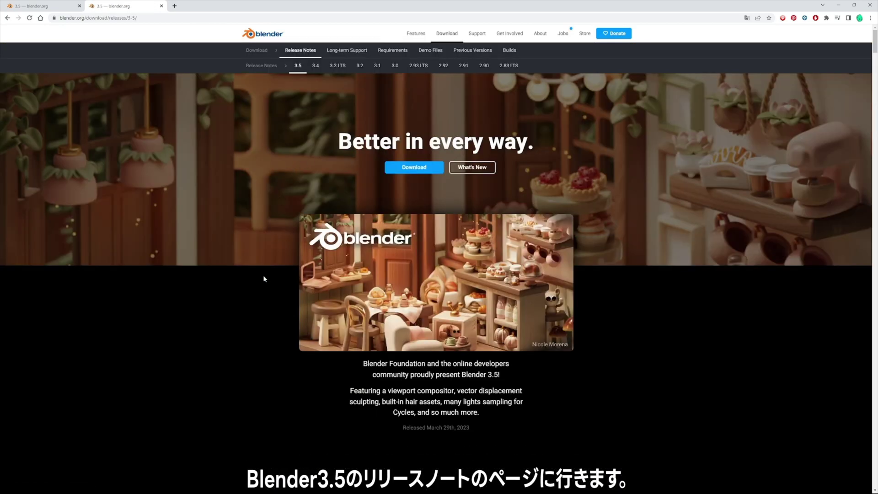
scroll(267, 274, "down", 2)
scroll(268, 274, "down", 8)
scroll(268, 274, "down", 8)
scroll(216, 271, "down", 8)
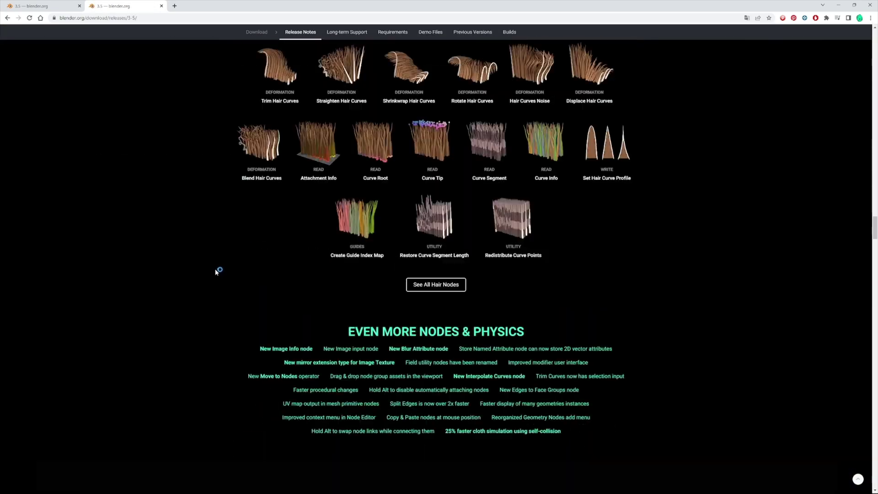
scroll(217, 271, "down", 5)
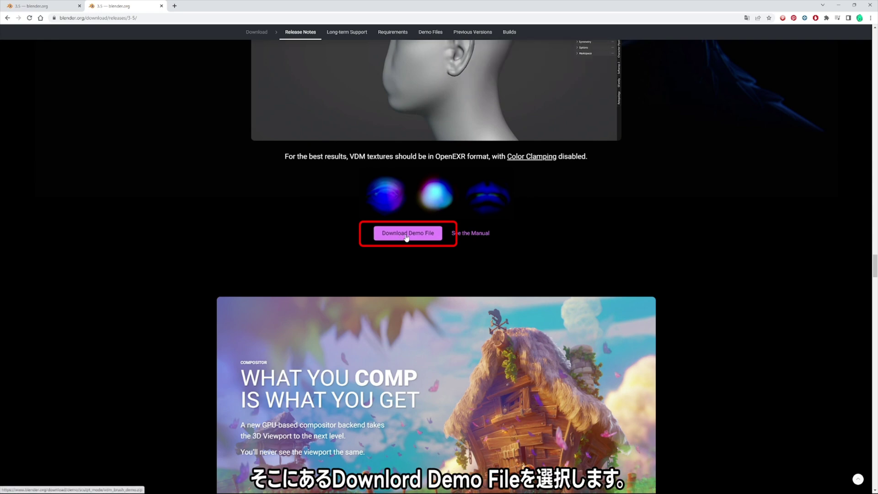
left_click(406, 234)
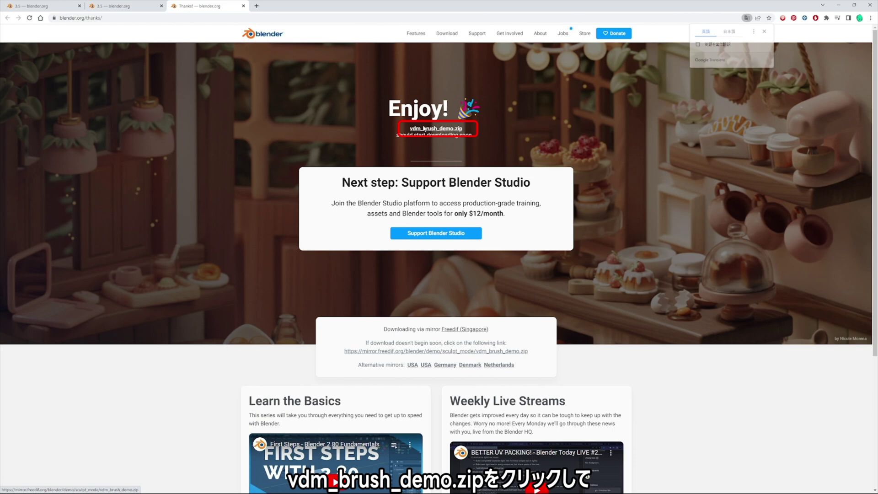
left_click(424, 129)
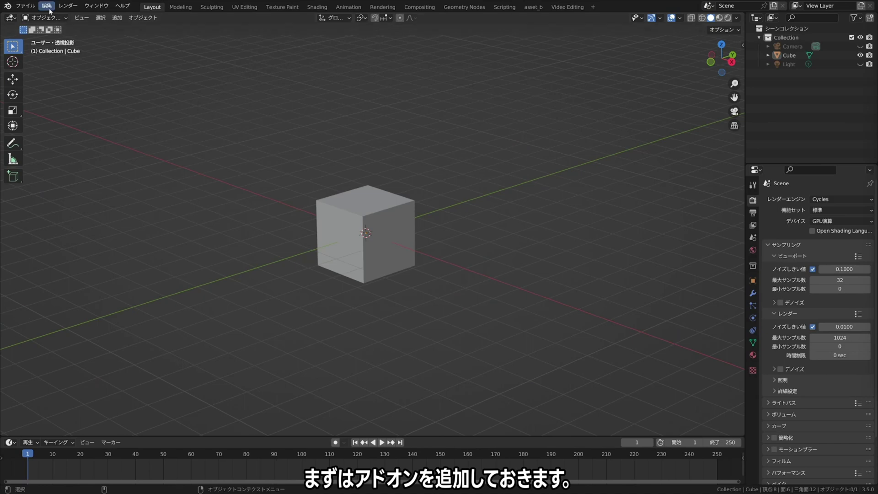
Install add-on_VDMBrushBaker.zip via Preferences and confirm VDM Brush Baker is enabled
left_click(46, 5)
left_click(89, 145)
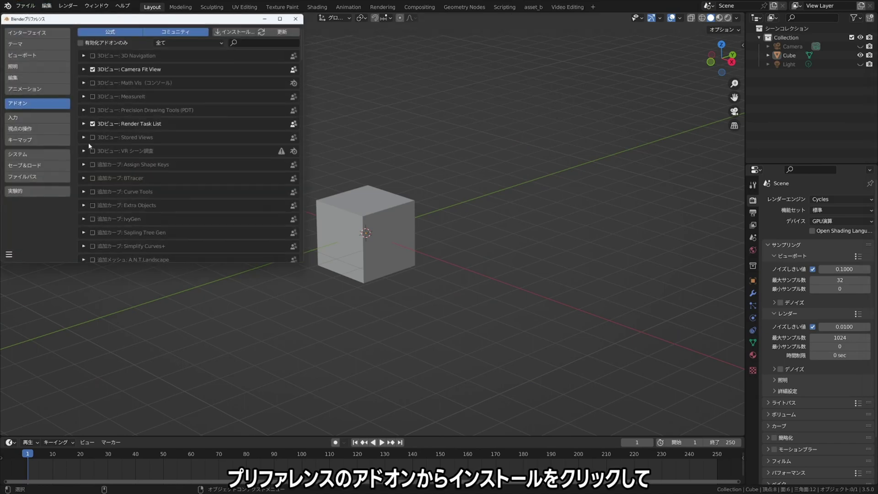
left_click(236, 32)
left_click(284, 136)
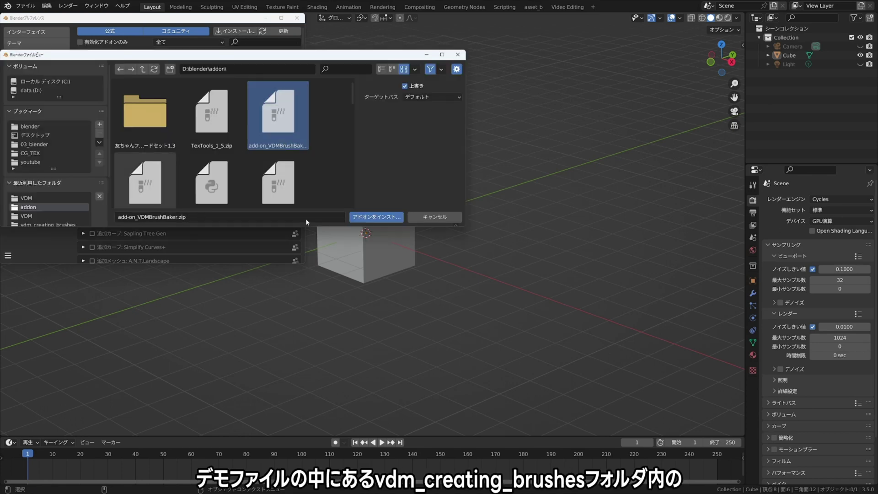
left_click(428, 220)
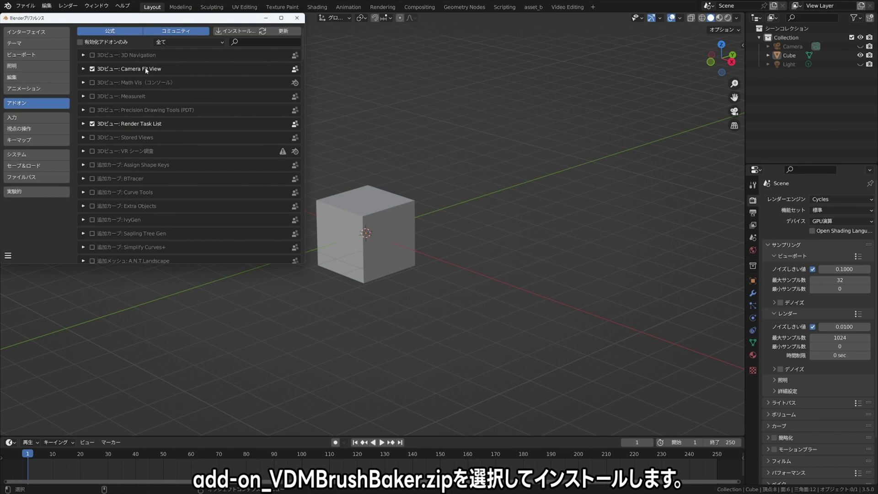
left_click(248, 42)
type("vdm")
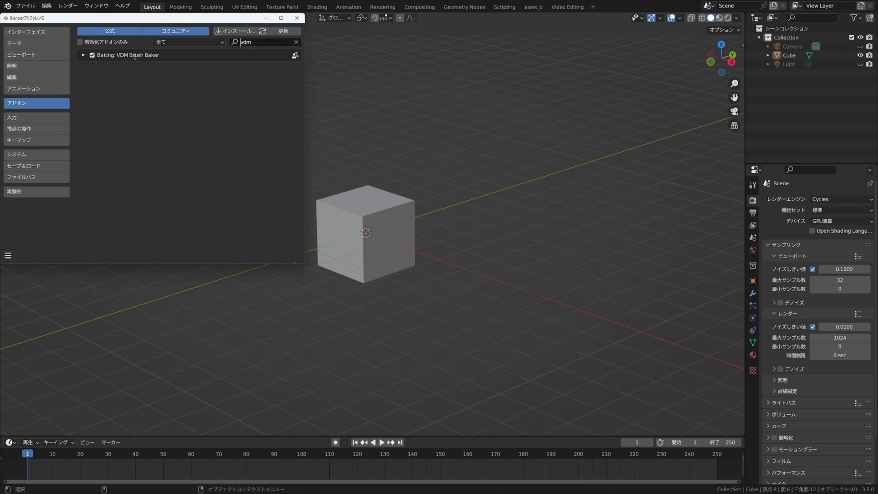
left_click(84, 55)
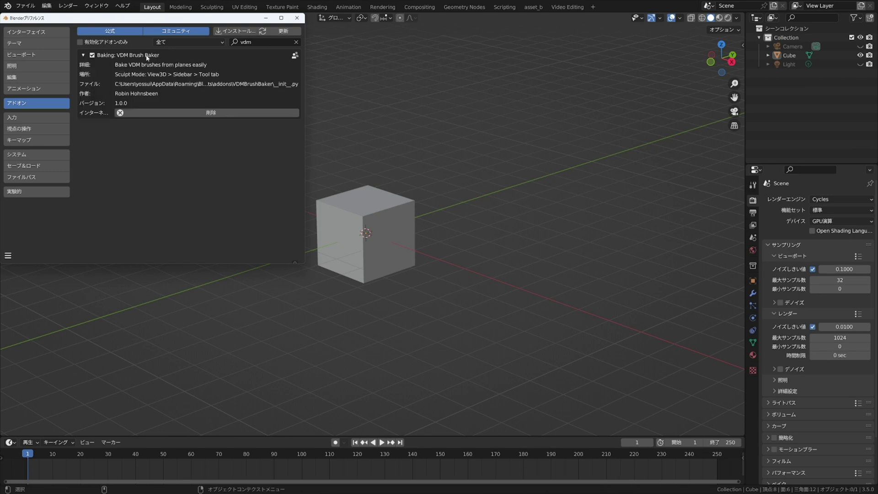
left_click(348, 260)
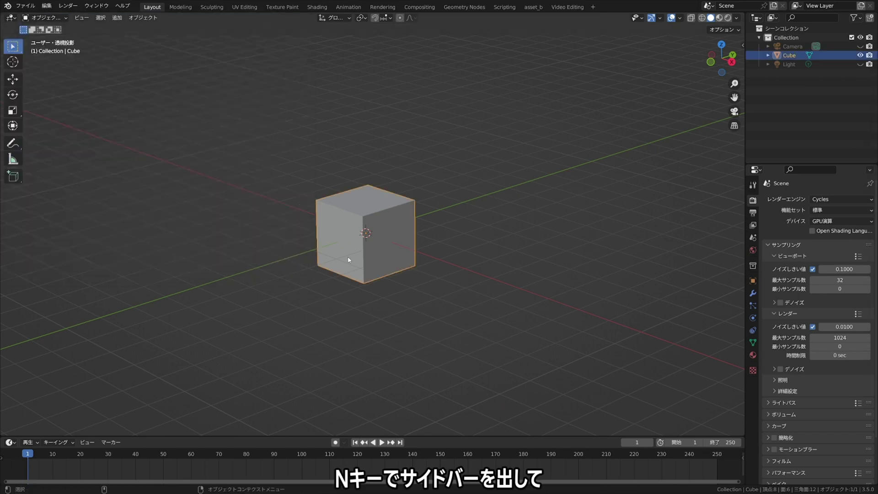
Delete the default cube and create a VDM Brush Baker sculpting plane
key("n")
key("Delete")
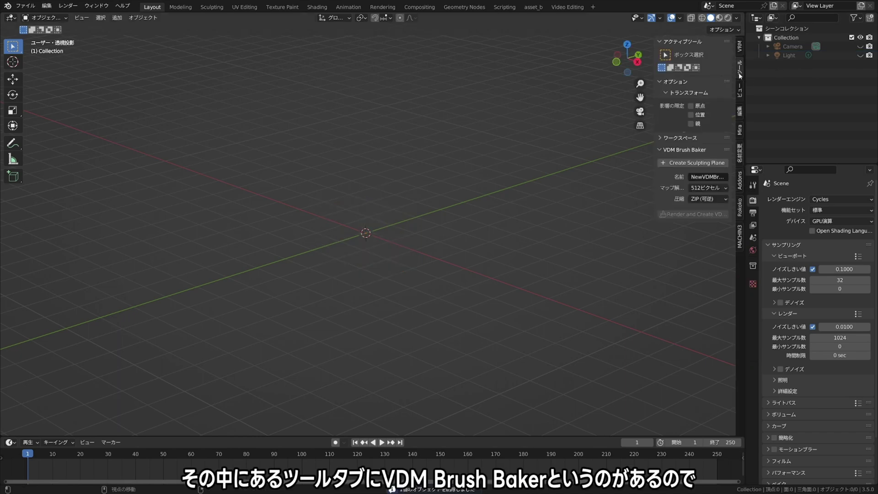
left_click(685, 164)
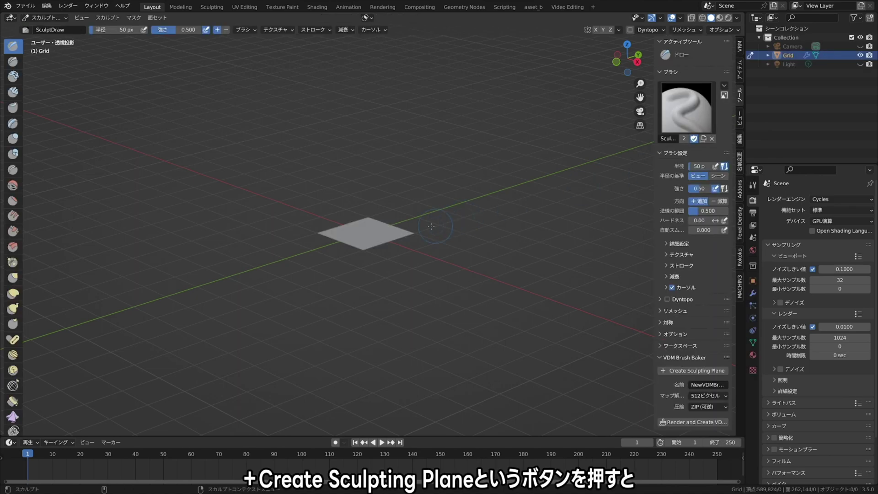
mouse_move(432, 226)
middle_mouse_down()
mouse_move(447, 258)
mouse_move(495, 224)
mouse_move(361, 241)
middle_mouse_up()
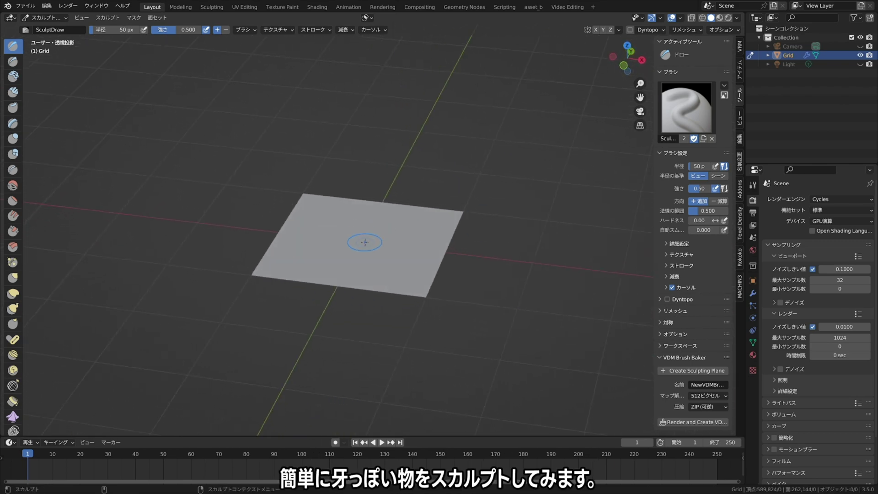
Pull a tall spike up from the plane centre with Elastic Deform
left_click(14, 294)
left_click_drag(360, 236, 366, 178)
mouse_move(366, 178)
middle_mouse_down()
mouse_move(505, 236)
mouse_move(408, 215)
middle_mouse_up()
scroll(505, 235, "up", 4)
Build a ridge around the spike's base with the Draw brush
key("x")
left_click_drag(407, 215, 288, 229)
mouse_move(288, 229)
middle_mouse_down()
mouse_move(420, 213)
mouse_move(373, 236)
middle_mouse_up()
left_click_drag(372, 235, 412, 238)
middle_click_drag(412, 238, 402, 256)
mouse_move(403, 256)
left_mouse_down()
mouse_move(393, 275)
mouse_move(412, 279)
left_mouse_up()
mouse_move(412, 279)
middle_mouse_down()
mouse_move(392, 275)
mouse_move(430, 256)
mouse_move(320, 228)
middle_mouse_up()
left_click_drag(320, 229, 293, 259)
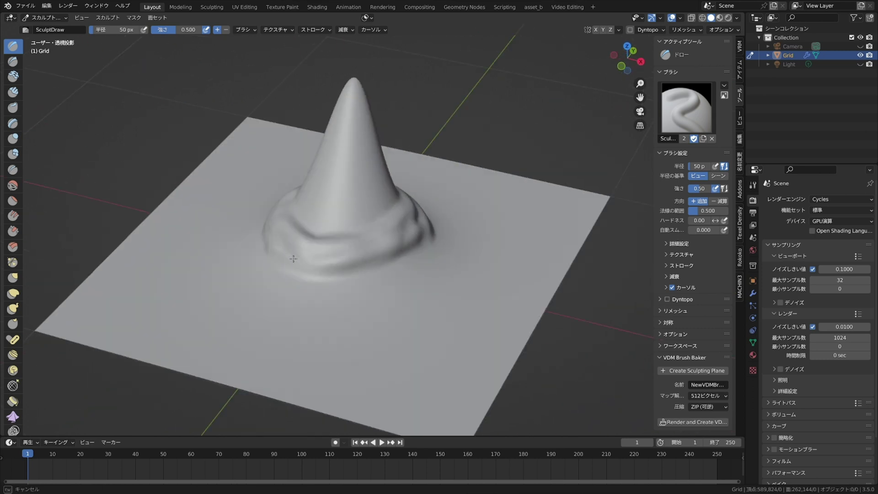
mouse_move(293, 259)
middle_mouse_down()
mouse_move(373, 274)
mouse_move(331, 255)
mouse_move(382, 202)
mouse_move(339, 233)
mouse_move(327, 226)
mouse_move(334, 219)
mouse_move(323, 226)
mouse_move(388, 226)
mouse_move(392, 261)
mouse_move(401, 254)
mouse_move(393, 270)
mouse_move(374, 259)
mouse_move(389, 293)
mouse_move(392, 269)
mouse_move(424, 295)
mouse_move(411, 317)
mouse_move(305, 289)
mouse_move(411, 274)
mouse_move(399, 281)
mouse_move(405, 269)
mouse_move(418, 310)
mouse_move(406, 315)
mouse_move(406, 255)
middle_mouse_up()
Wrinkle the base with the Crease brush, varying the brush radius
key("shift+c")
key("f")
left_click(392, 261)
key("f")
left_click(390, 316)
key("x")
key("f")
Refine the cone's rumpled base with Crease and Draw from several angles
mouse_move(425, 285)
middle_mouse_down()
mouse_move(392, 304)
mouse_move(459, 247)
mouse_move(406, 254)
mouse_move(400, 243)
mouse_move(447, 262)
middle_mouse_up()
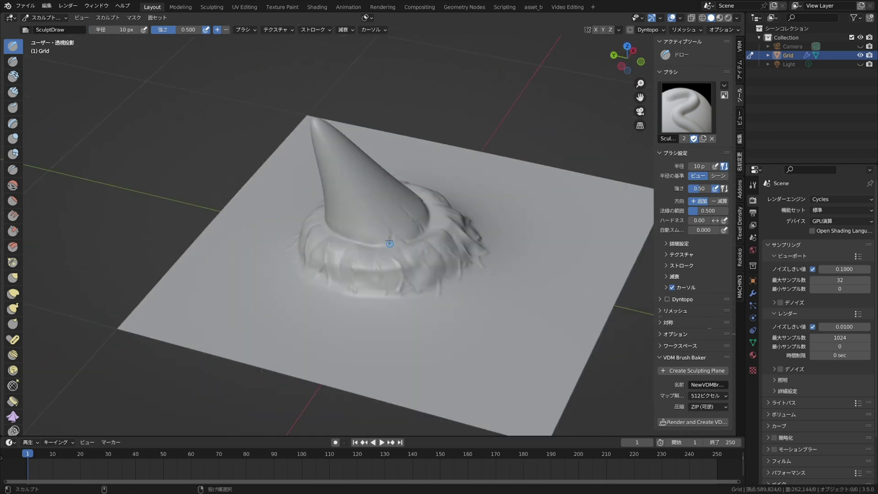
mouse_move(390, 236)
middle_mouse_down()
mouse_move(388, 223)
mouse_move(387, 234)
mouse_move(365, 238)
mouse_move(392, 197)
mouse_move(265, 210)
mouse_move(429, 219)
mouse_move(372, 220)
mouse_move(341, 203)
mouse_move(320, 210)
mouse_move(392, 251)
mouse_move(402, 304)
mouse_move(363, 304)
mouse_move(435, 308)
middle_mouse_up()
left_click(14, 171)
mouse_move(384, 300)
middle_mouse_down()
mouse_move(405, 270)
mouse_move(356, 278)
mouse_move(396, 257)
mouse_move(383, 231)
mouse_move(412, 236)
mouse_move(400, 258)
middle_mouse_up()
mouse_move(329, 268)
middle_mouse_down()
mouse_move(386, 230)
mouse_move(407, 256)
mouse_move(372, 263)
mouse_move(386, 258)
mouse_move(394, 274)
mouse_move(201, 236)
mouse_move(352, 300)
middle_mouse_up()
key("x")
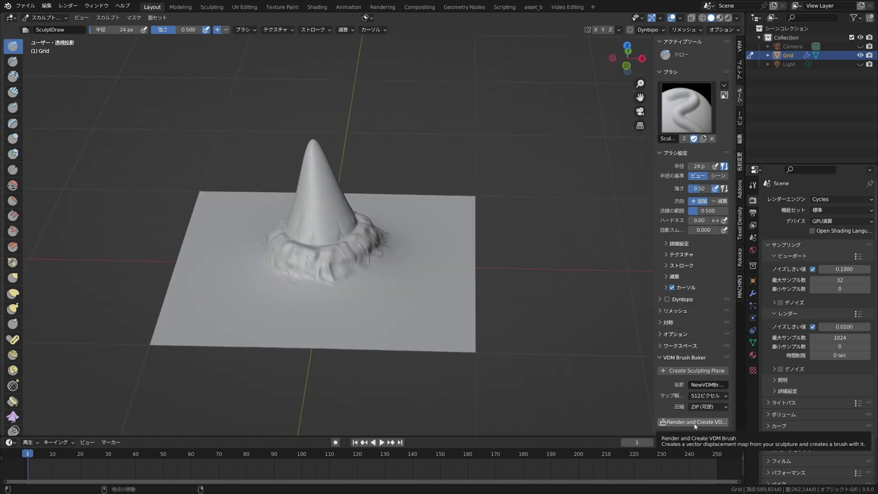
Bake the cone into NewVDMBrush and stamp several cone copies onto the plane
left_click(695, 423)
left_click(26, 29)
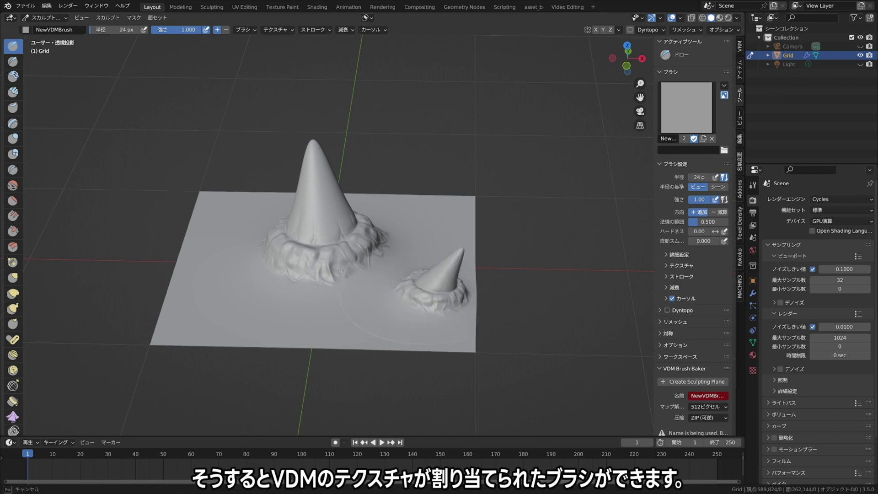
middle_click_drag(352, 312, 467, 330)
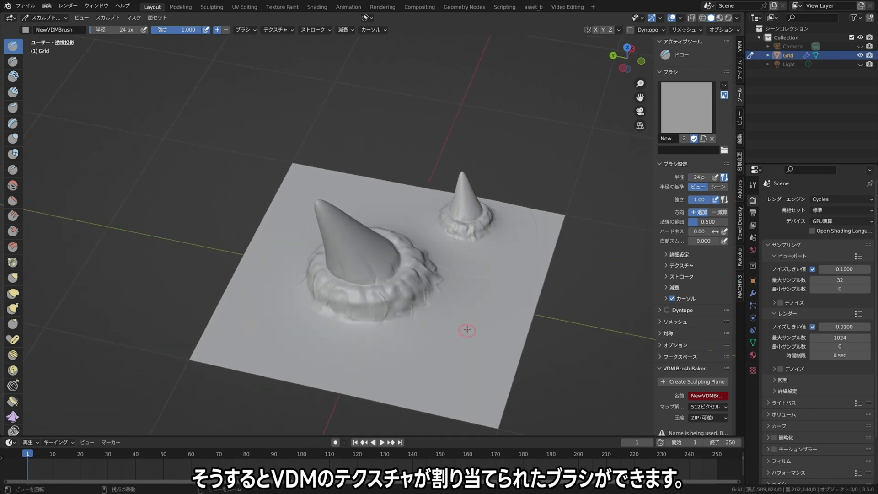
mouse_move(470, 310)
left_mouse_down()
mouse_move(505, 377)
mouse_move(520, 335)
left_mouse_up()
middle_click_drag(494, 308, 380, 284)
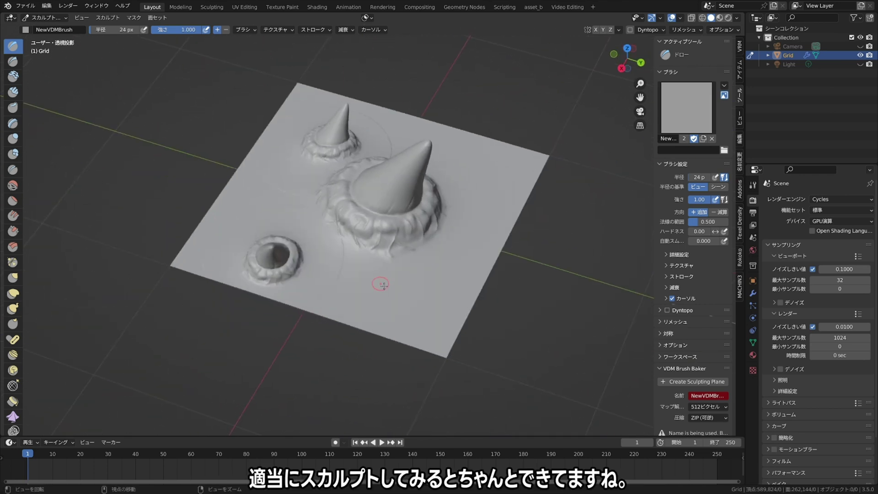
left_click_drag(391, 250, 348, 258)
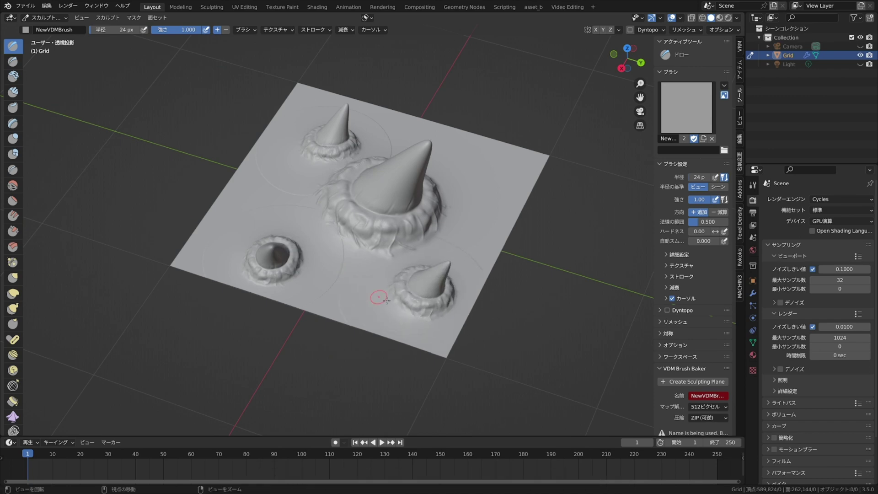
mouse_move(386, 301)
middle_mouse_down()
mouse_move(449, 292)
mouse_move(423, 260)
middle_mouse_up()
left_click_drag(423, 261, 442, 243)
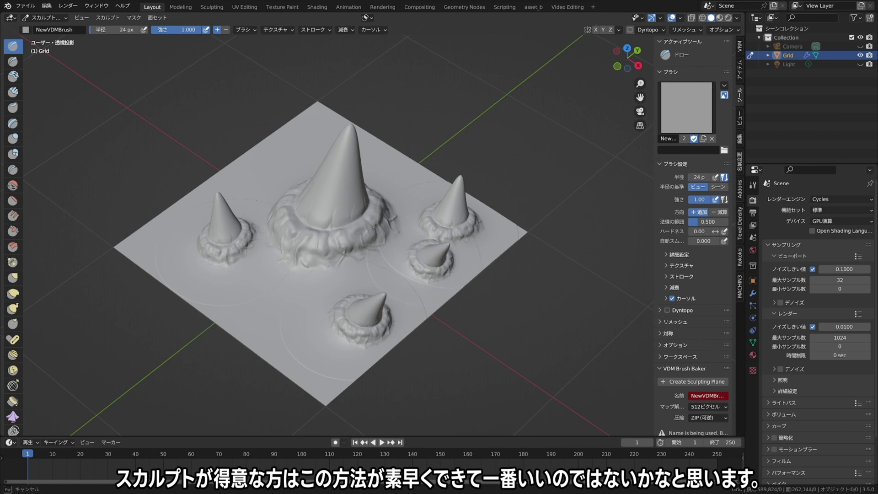
middle_click_drag(388, 269, 439, 247)
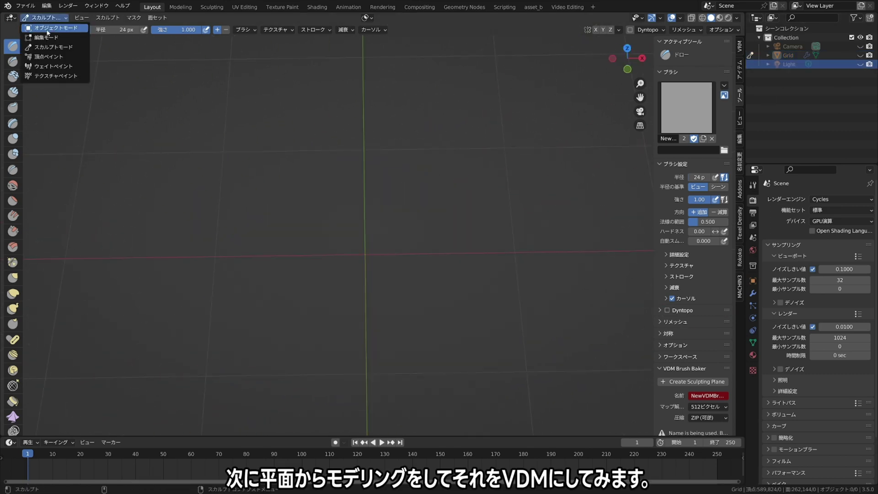
Add a new plane and subdivide it into a grid in Edit Mode
left_click(47, 28)
left_click(117, 17)
left_click(219, 26)
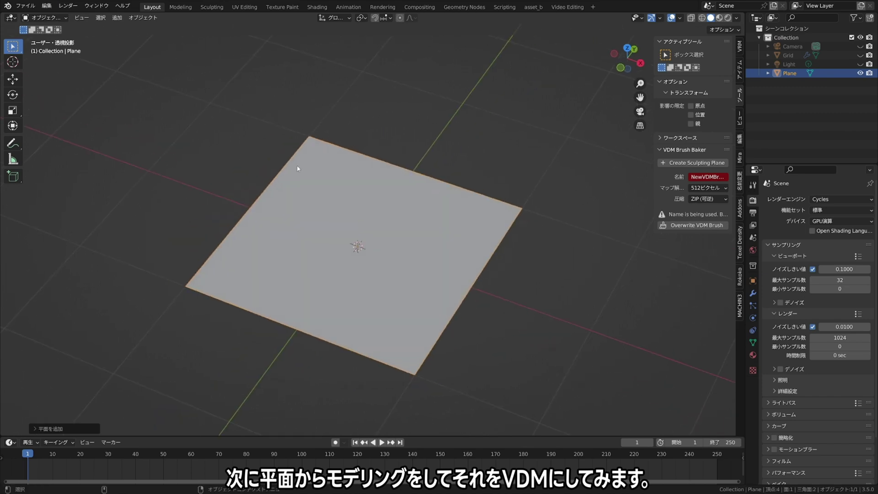
key("Tab")
right_click(268, 242)
left_click(267, 243)
left_click_drag(92, 368, 221, 375)
left_click(359, 369)
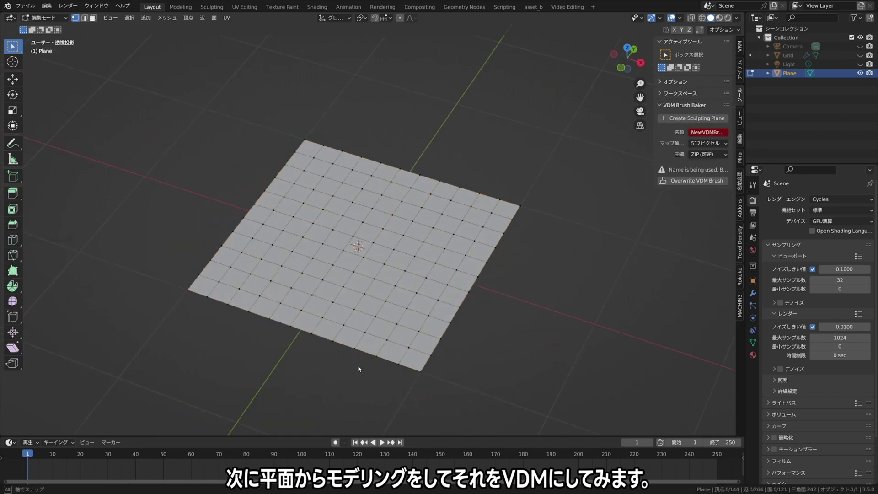
Select the central grid faces, round them with LoopTools Circle and raise them
middle_click_drag(359, 369, 430, 275)
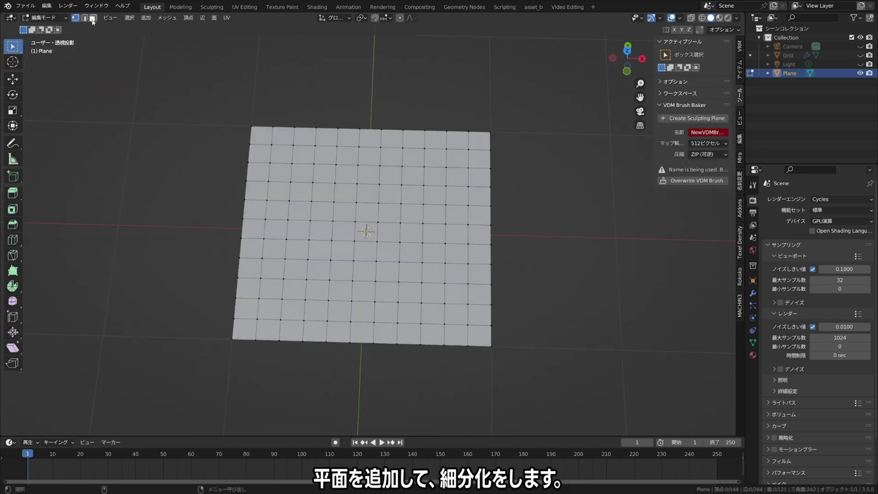
left_click_drag(324, 189, 413, 277)
middle_click_drag(412, 276, 676, 95)
left_click(740, 139)
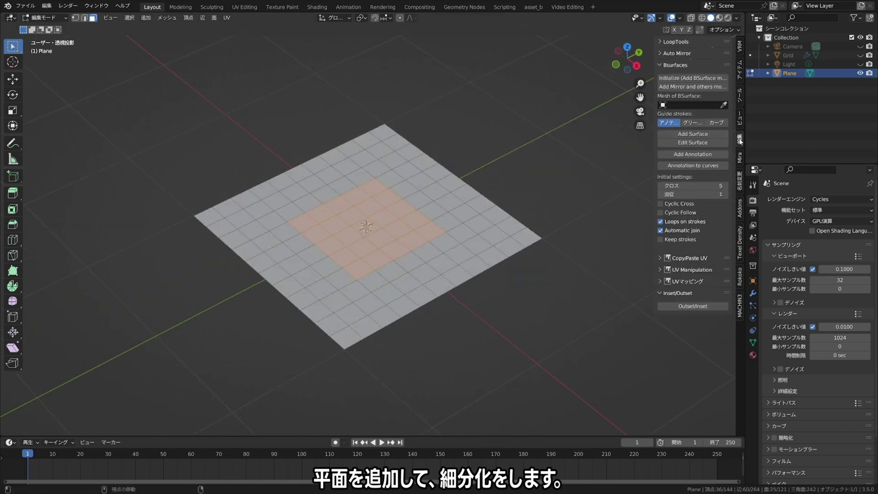
left_click(676, 42)
left_click(699, 63)
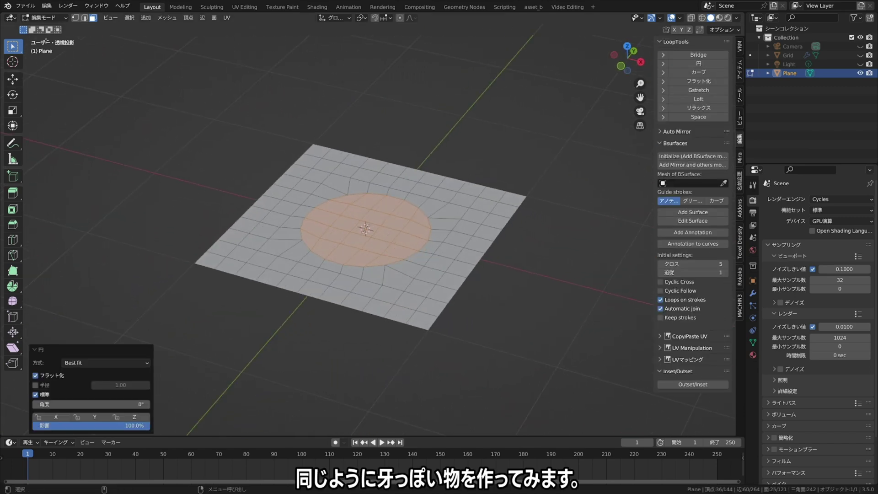
left_click(366, 229)
left_click_drag(365, 190, 365, 172)
middle_click_drag(365, 172, 10, 195)
Inset the centre faces, grow the selection, scale it down and re-circle it
key("i")
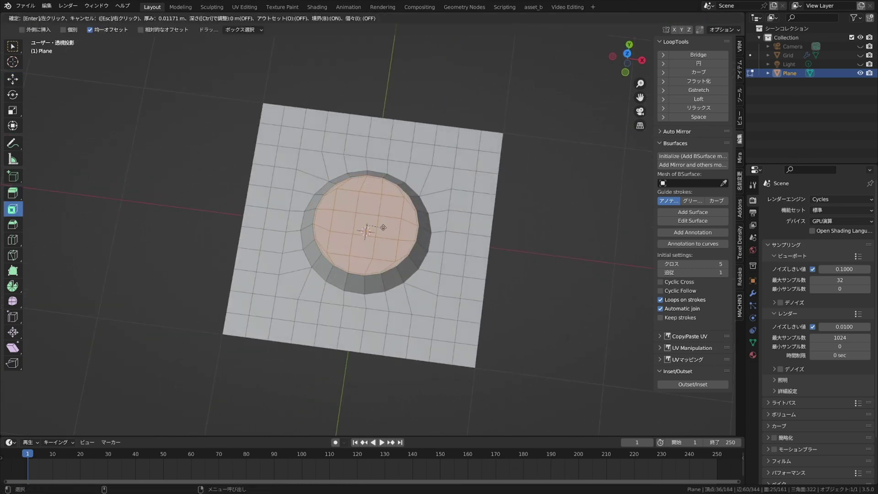
left_click(372, 223)
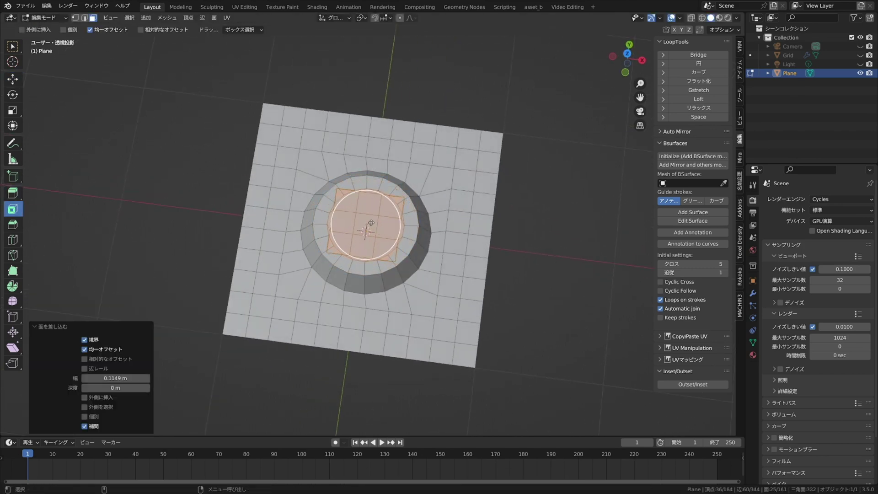
scroll(386, 210, "up", 2)
scroll(387, 210, "up", 2)
left_click(73, 18)
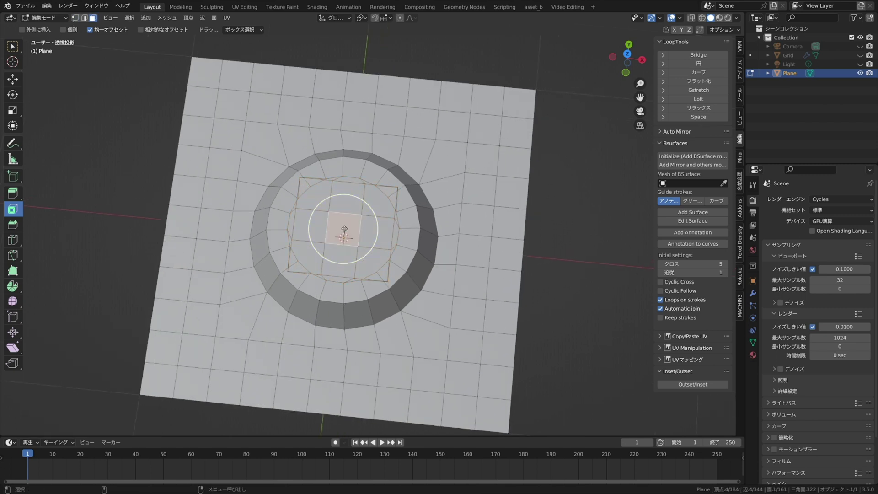
left_click(129, 17)
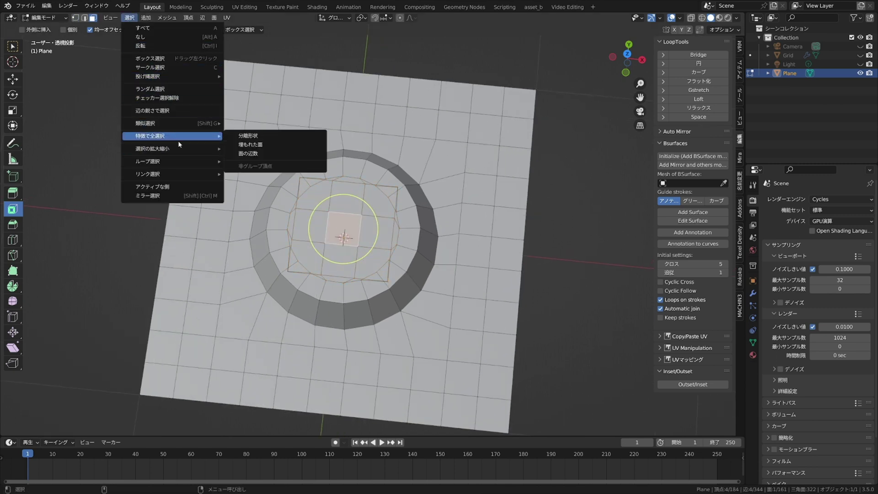
left_click(255, 149)
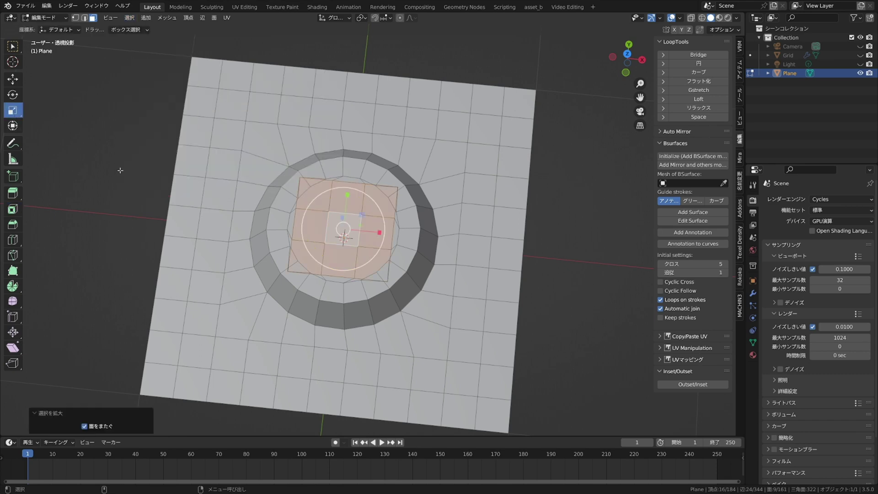
key("s")
left_click(353, 238)
left_click(698, 63)
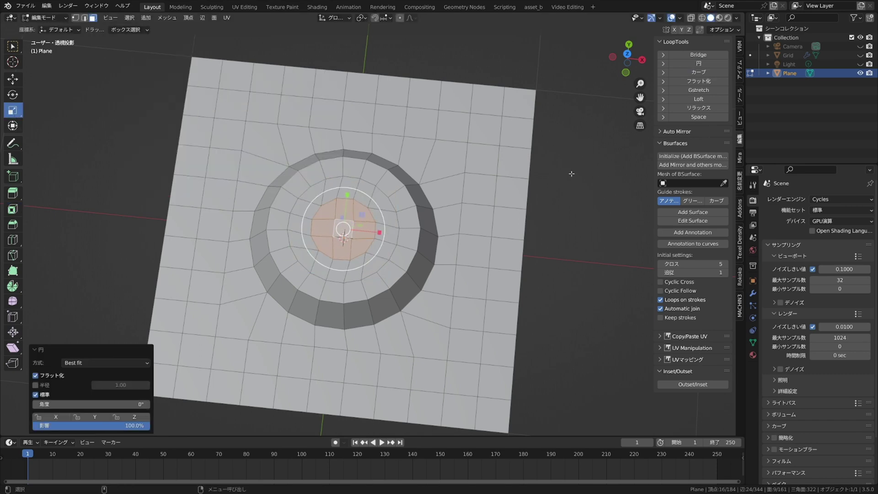
Raise the centre faces into a cone and scale its tip to a point
middle_click_drag(366, 251, 348, 192)
left_click(12, 79)
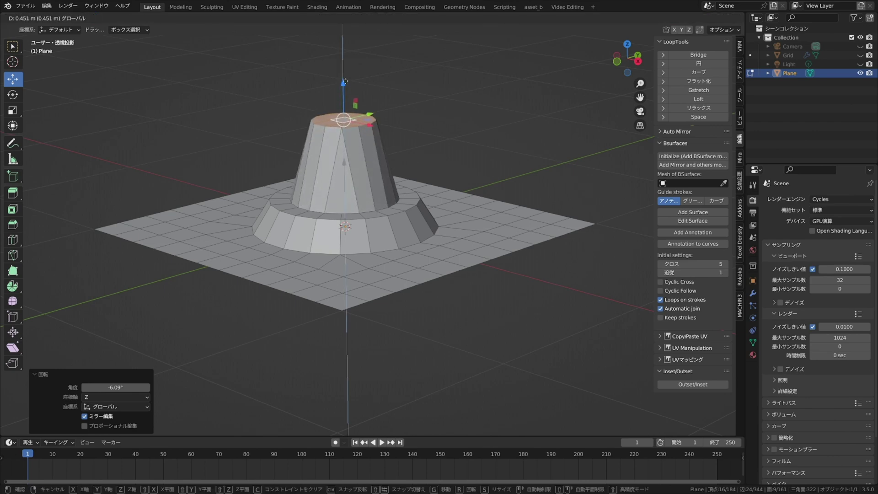
left_click_drag(345, 215, 377, 194)
middle_click_drag(377, 193, 348, 151)
left_click_drag(340, 133, 341, 103)
mouse_move(341, 103)
middle_mouse_down()
mouse_move(442, 158)
mouse_move(389, 151)
middle_mouse_up()
left_click(13, 110)
left_click_drag(386, 138, 357, 130)
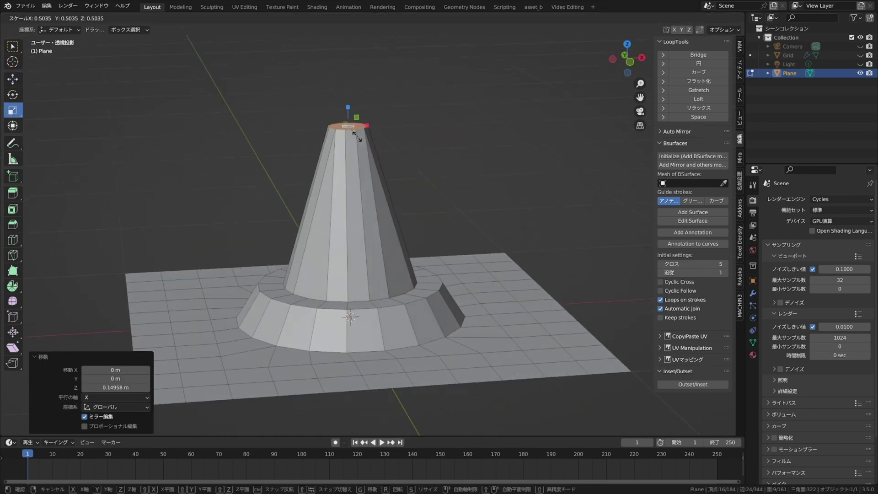
left_click(17, 81)
middle_click_drag(348, 137, 348, 91)
left_click_drag(348, 119, 348, 105)
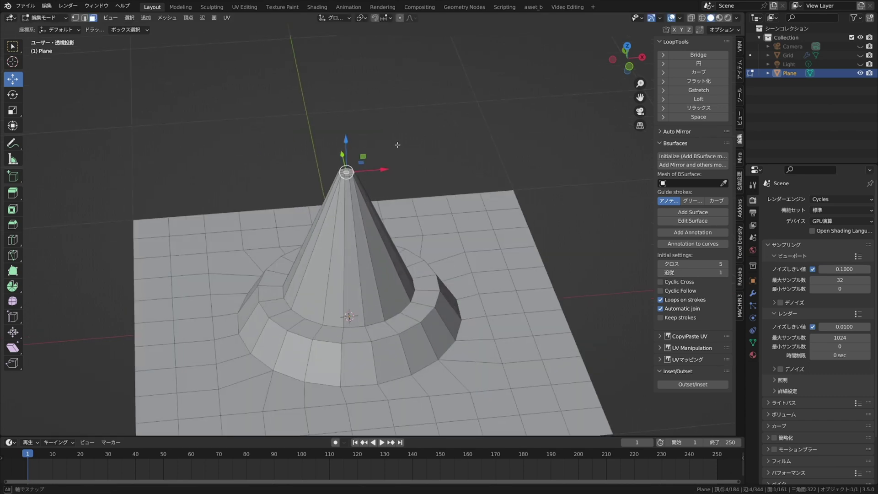
mouse_move(347, 105)
middle_mouse_down()
mouse_move(367, 114)
mouse_move(412, 206)
mouse_move(458, 256)
middle_mouse_up()
Clear the selection and return to Object Mode
key("alt+a")
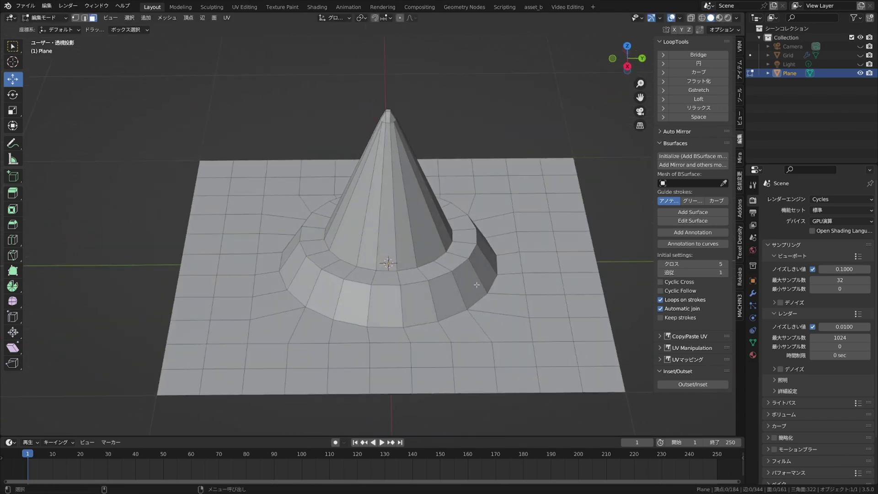
scroll(465, 268, "up", 3)
left_click(56, 27)
right_click(393, 201)
Shade the cone smooth and add a Subdivision Surface modifier
left_click(392, 202)
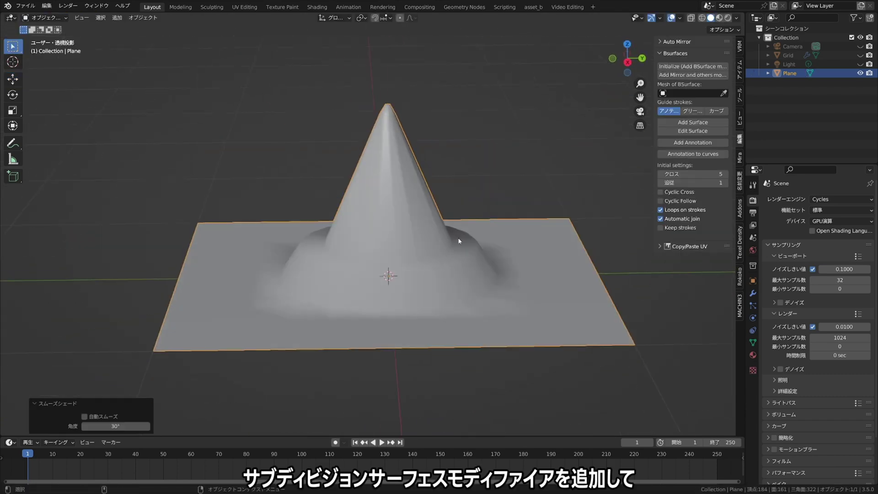
left_click(753, 293)
left_click(819, 199)
left_click(654, 358)
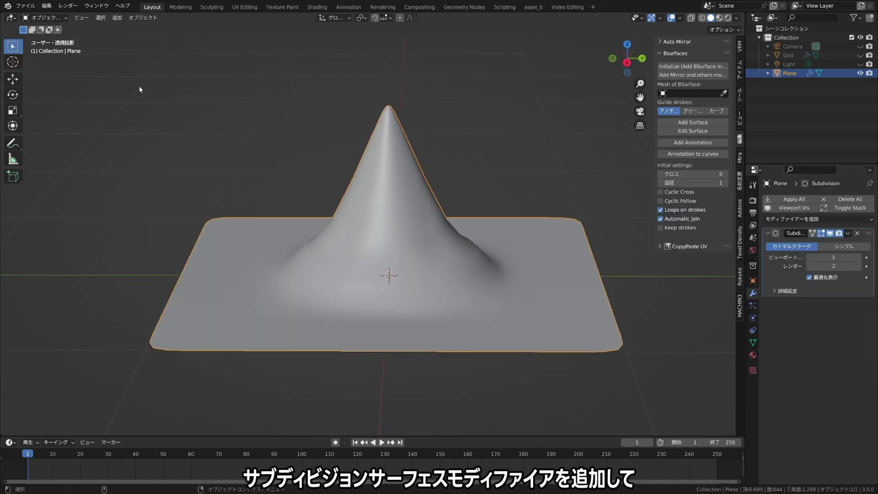
Add loop cuts near the cone base in Edit Mode, then return to Object Mode
left_click(43, 17)
left_click(32, 31)
left_click_drag(316, 280, 315, 284)
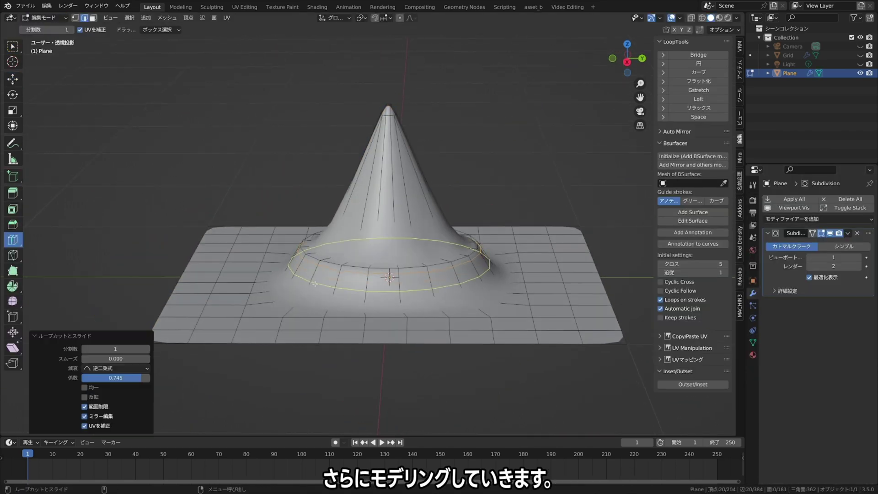
middle_click_drag(363, 232, 373, 274)
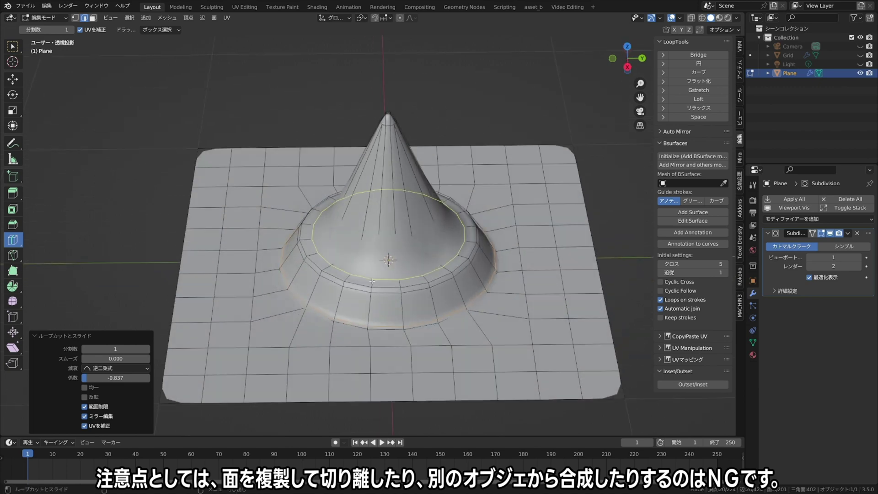
left_click_drag(373, 273, 372, 274)
middle_click_drag(457, 194, 513, 218)
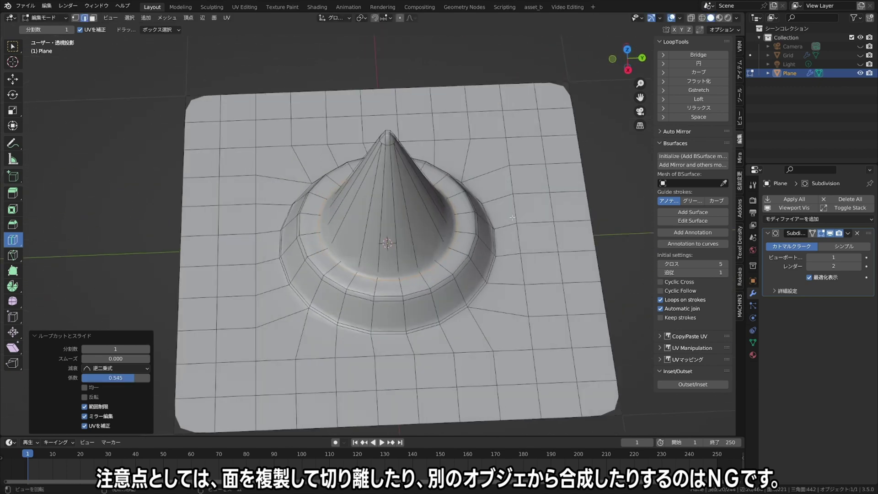
left_click(47, 28)
middle_click_drag(306, 303, 462, 324)
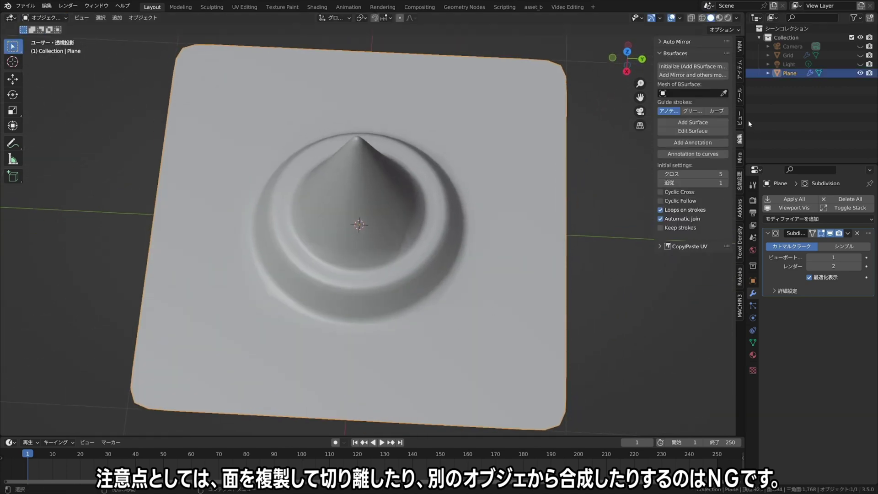
left_click(740, 95)
Name the VDM brush 'test' and apply the Subdivision modifier
left_click(707, 178)
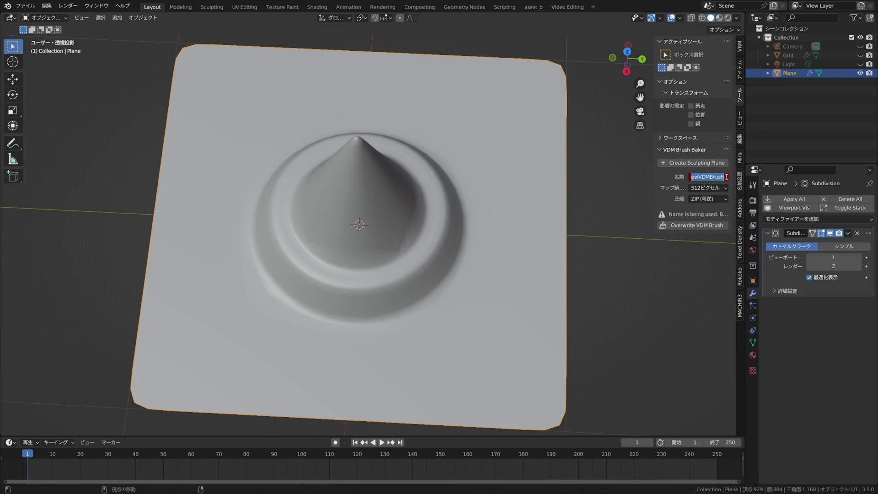
type("test")
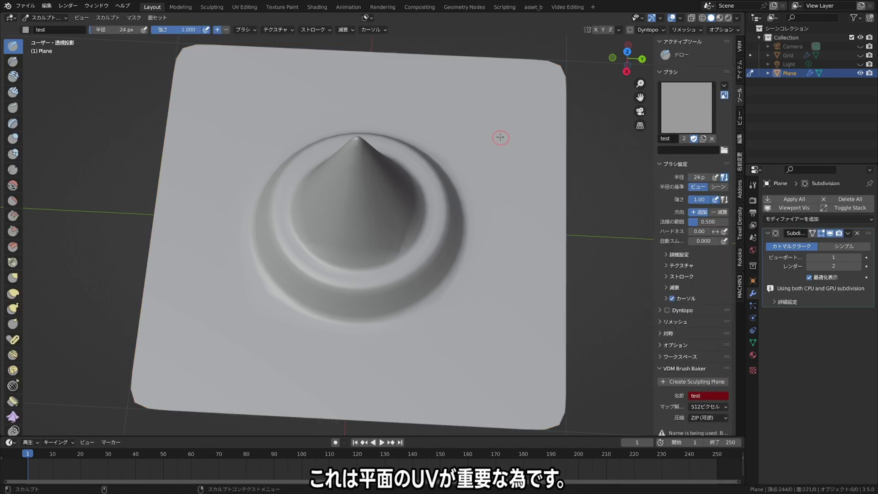
scroll(671, 359, "down", 2)
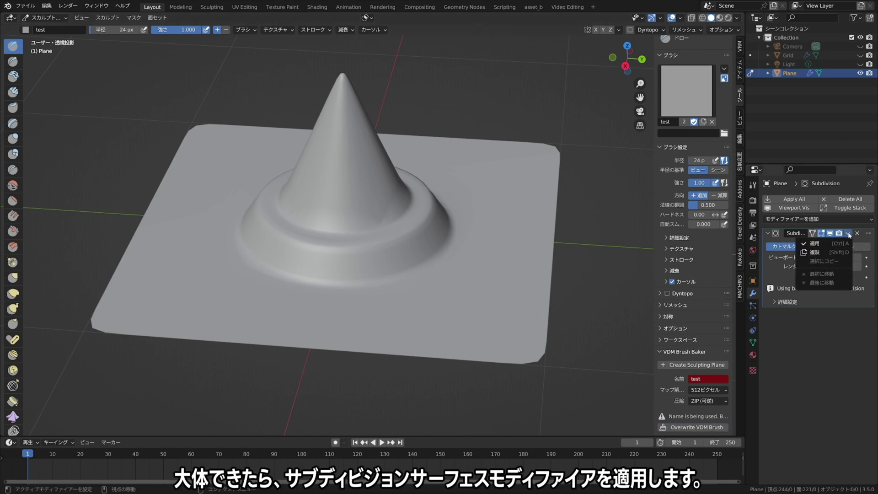
left_click(841, 243)
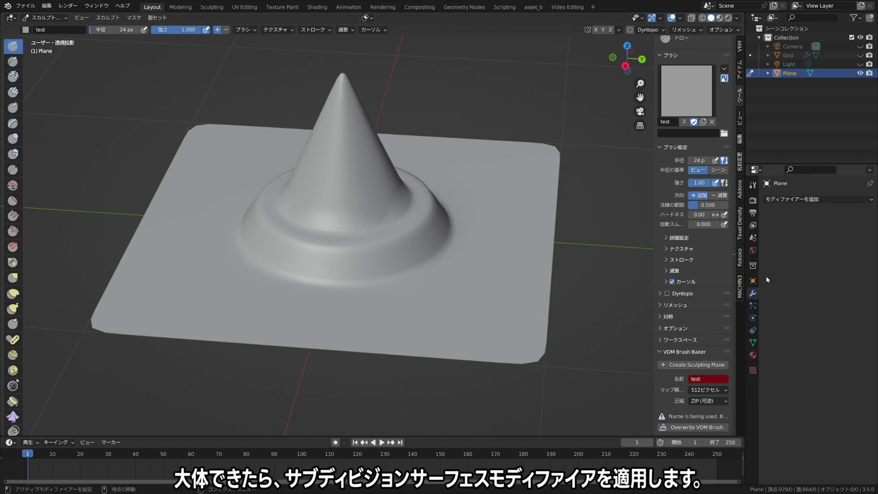
left_click(778, 199)
Add a Multires modifier and stamp three small ringed cones with the test brush
left_click(663, 311)
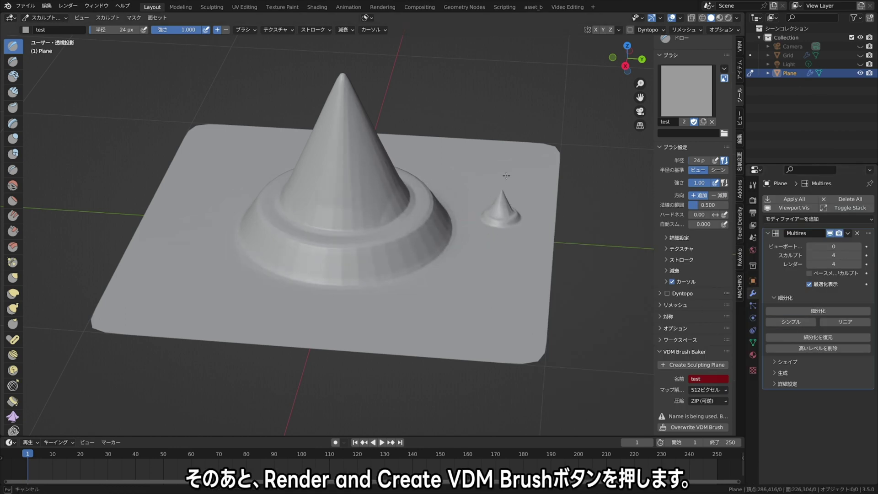
middle_click_drag(516, 134, 476, 273)
left_click_drag(476, 273, 520, 219)
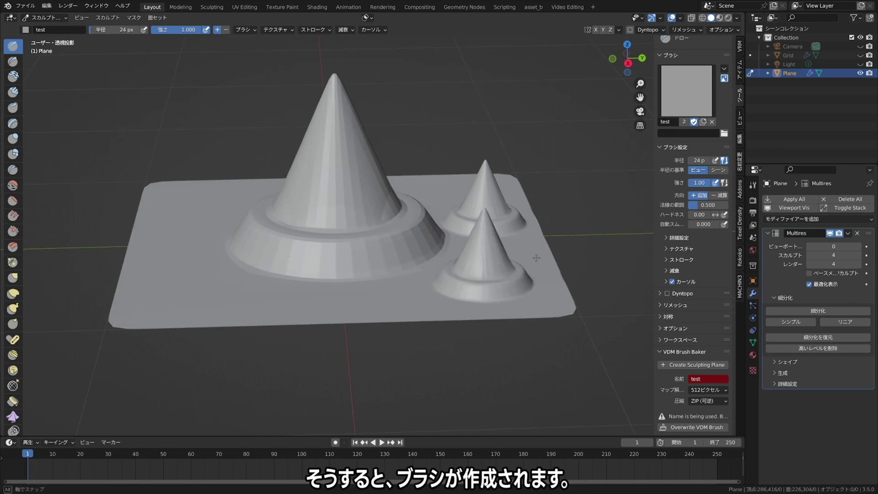
middle_click_drag(537, 257, 486, 247)
left_click_drag(486, 247, 490, 222)
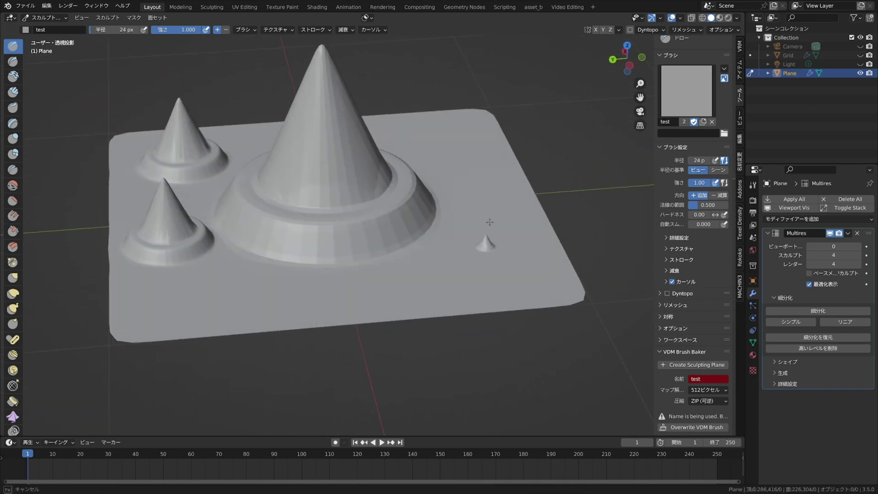
mouse_move(492, 140)
middle_mouse_down()
mouse_move(432, 287)
mouse_move(465, 301)
mouse_move(425, 309)
middle_mouse_up()
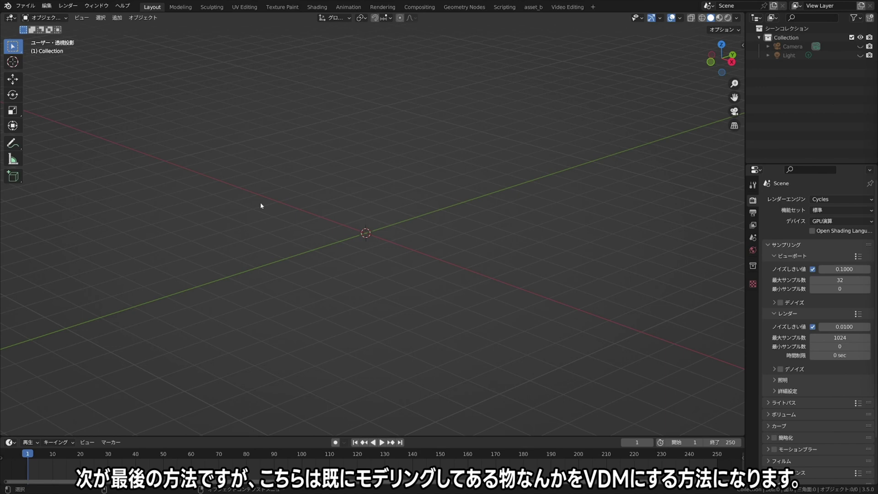
Add a cylinder and, in Edit Mode, shrink its base ring
left_click(117, 17)
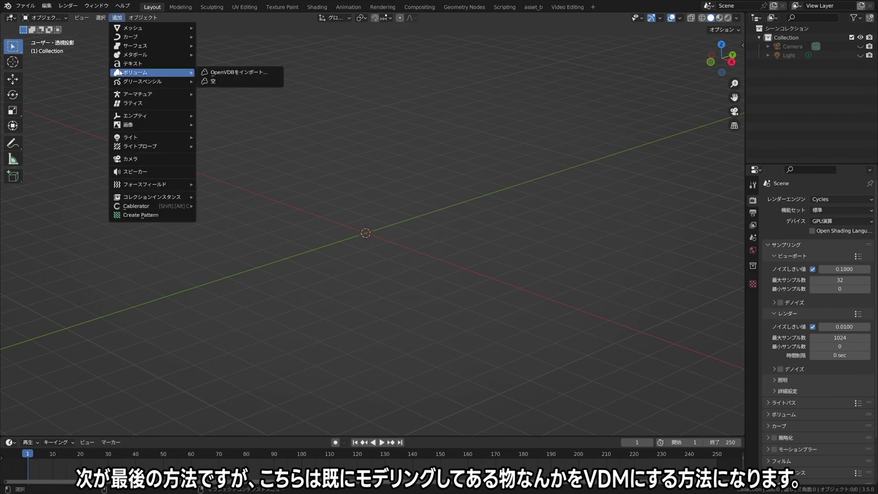
left_click(238, 82)
key("Tab")
middle_click_drag(304, 269, 19, 230)
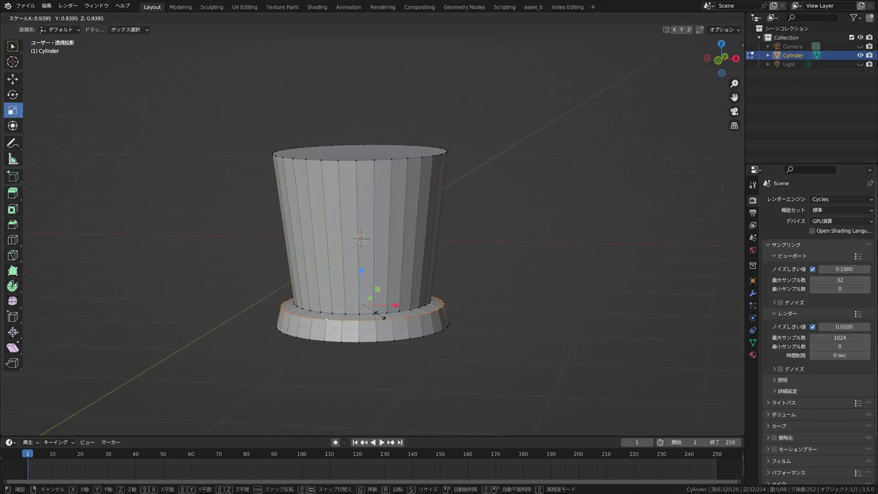
left_click(379, 314)
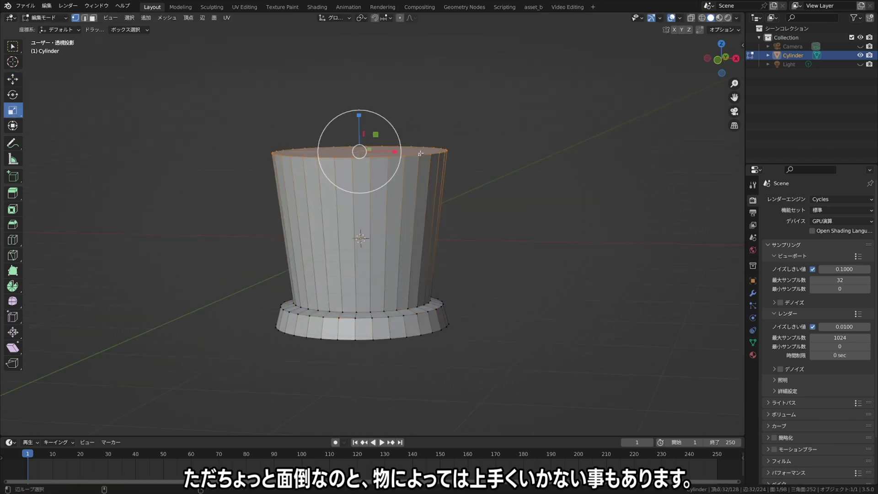
Scale the cylinder's top ring down to a point, forming a cone
key("s")
key("Escape")
key("s")
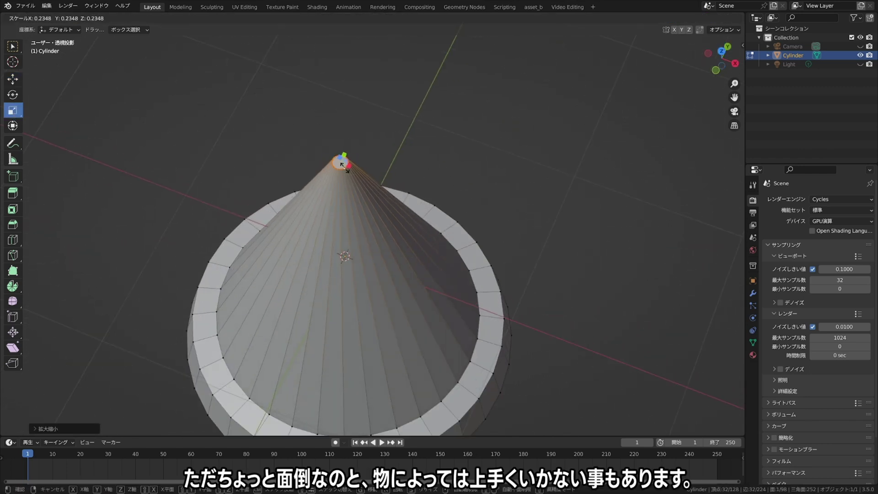
left_click(346, 170)
Add two loop cuts around the cone
left_click(12, 240)
left_click(347, 233)
left_click(106, 378)
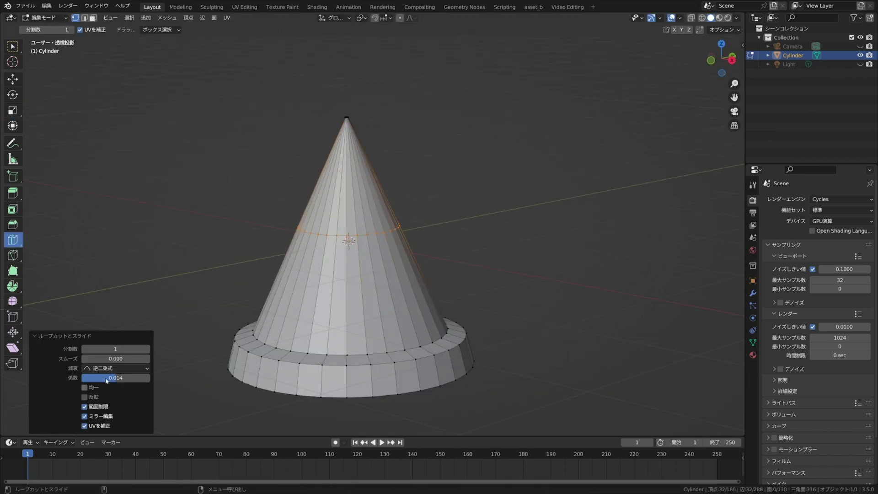
left_click(146, 349)
middle_click_drag(162, 202, 275, 174)
In X-ray view, shift the cone's tip along Y and return to Object Mode
left_click(692, 19)
left_click(352, 147)
left_click(12, 79)
left_click_drag(389, 153, 403, 122)
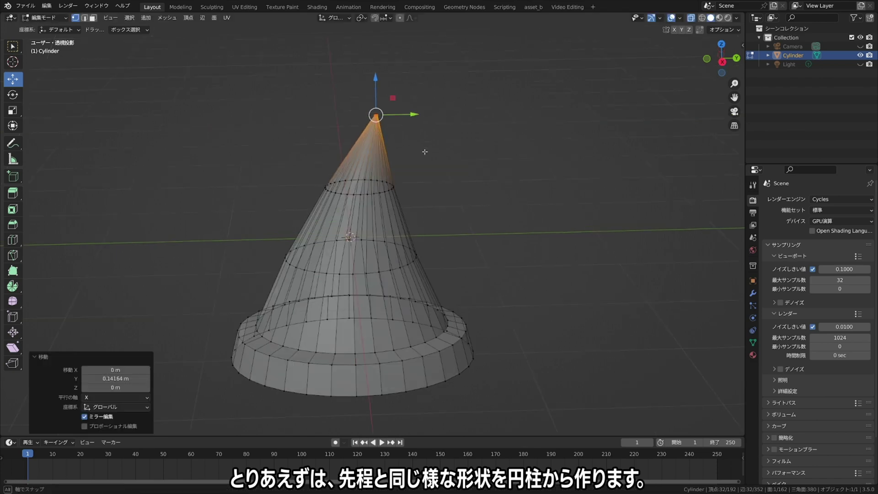
key("Tab")
left_click(753, 293)
left_click(819, 199)
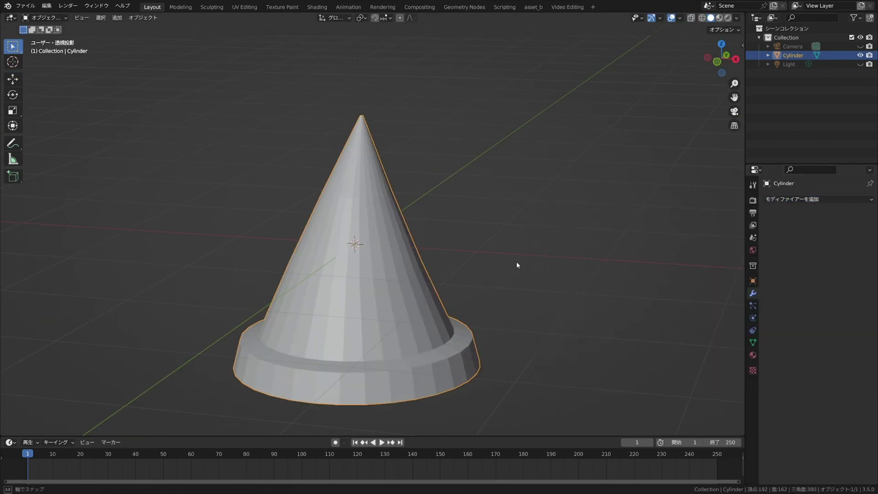
Add a Subdivision Surface modifier at viewport level 2 and shade the cone smooth
mouse_move(517, 262)
middle_mouse_down()
mouse_move(486, 262)
mouse_move(553, 196)
middle_mouse_up()
left_click(819, 199)
left_click(659, 357)
left_click(860, 257)
right_click(348, 147)
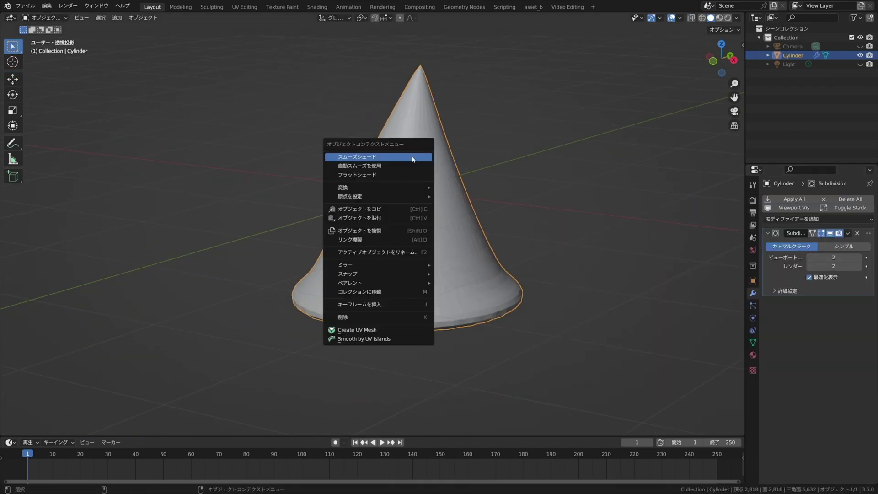
left_click(348, 155)
Add edge loops near the cone's base and near its tip
left_click(43, 18)
left_click(43, 42)
mouse_move(379, 316)
left_mouse_down()
mouse_move(378, 328)
mouse_move(385, 293)
left_mouse_up()
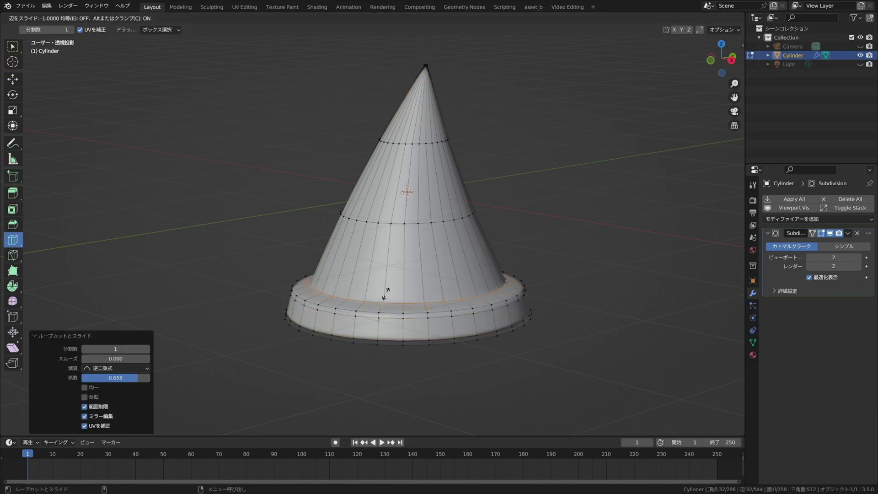
left_click_drag(430, 76, 434, 66)
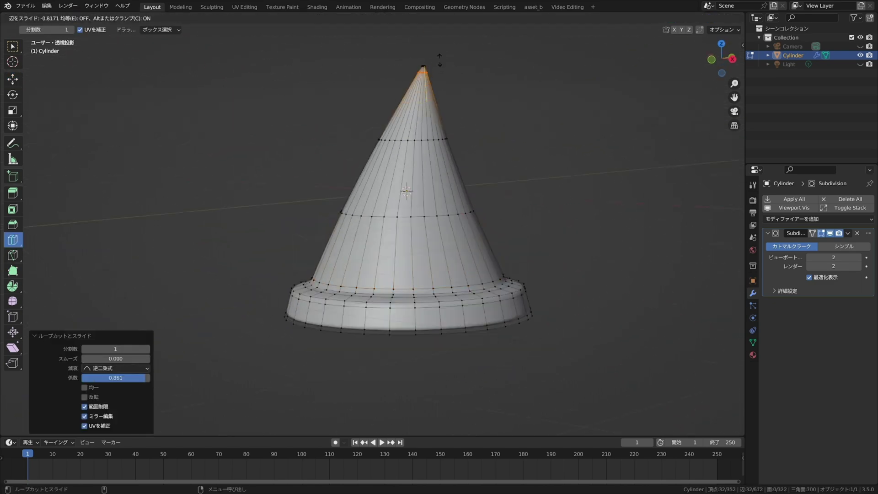
left_click(439, 59)
scroll(435, 161, "up", 3)
scroll(535, 214, "down", 3)
Narrow the cone's middle edge loop slightly and raise the cone along Z
key("Tab")
mouse_move(535, 214)
middle_mouse_down()
mouse_move(372, 236)
mouse_move(405, 240)
middle_mouse_up()
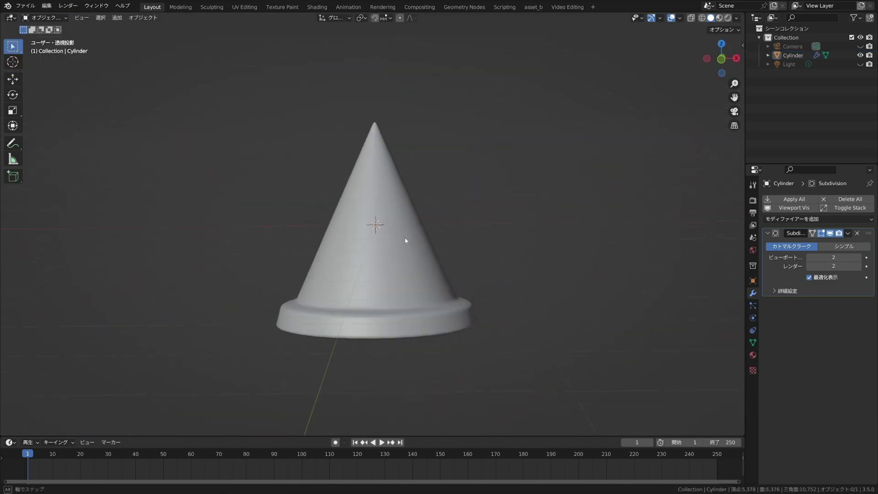
left_click(405, 240)
left_click(45, 17)
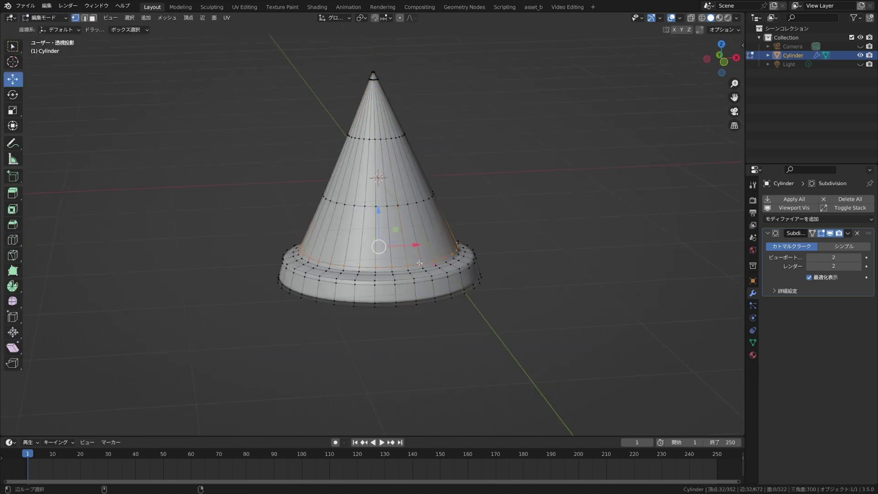
mouse_move(430, 269)
middle_mouse_down()
mouse_move(425, 192)
mouse_move(411, 238)
middle_mouse_up()
left_click(414, 197, "alt")
key("s")
key("Tab")
scroll(412, 206, "down", 3)
left_click_drag(382, 172, 381, 91)
Add a plane under the cone and enlarge it
middle_click_drag(281, 143, 256, 115)
left_click(117, 17)
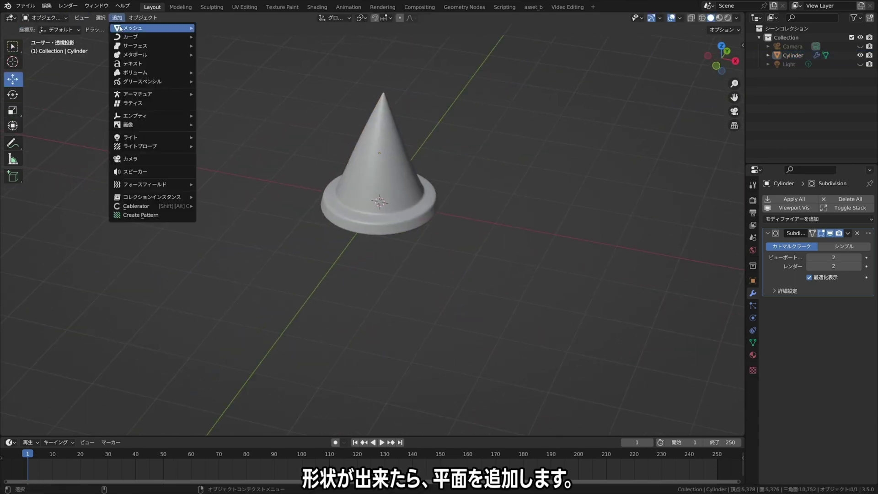
left_click(220, 41)
middle_click_drag(260, 195, 265, 222)
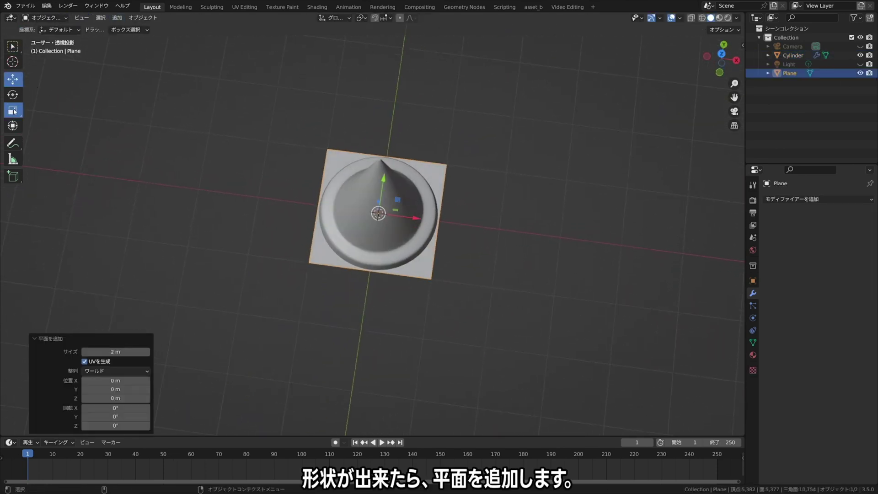
left_click(401, 234)
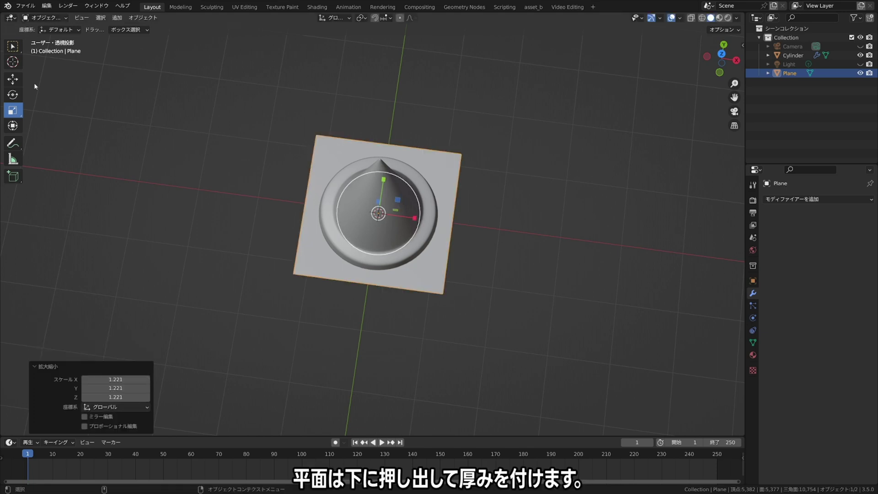
Extrude the plane downward into a thick slab
left_click(41, 38)
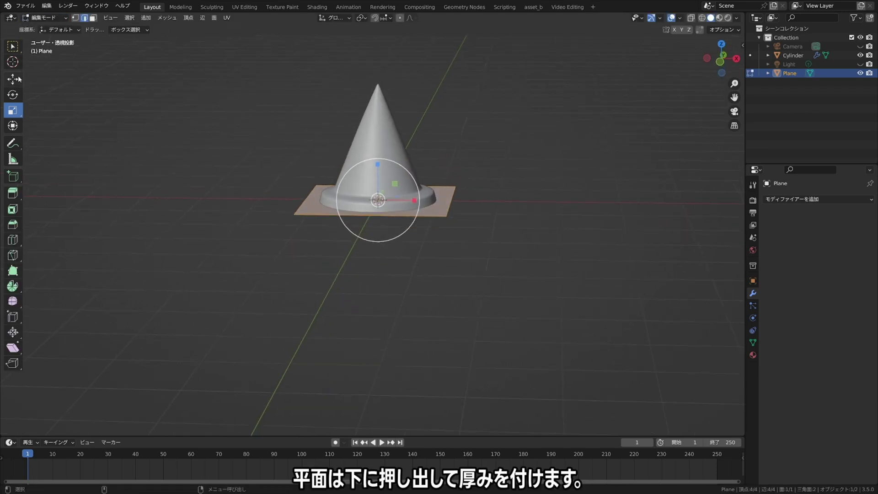
middle_click_drag(19, 79, 75, 78)
left_click(14, 193)
left_click_drag(377, 167, 376, 183)
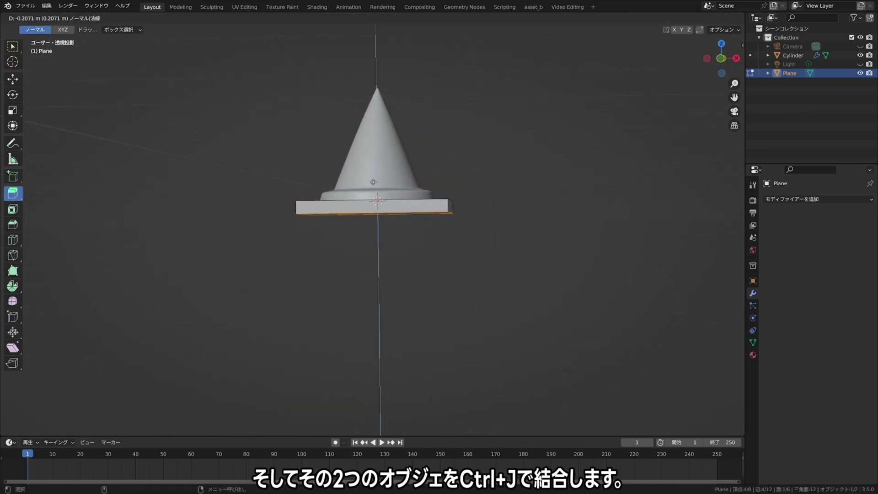
mouse_move(377, 183)
middle_mouse_down()
mouse_move(269, 178)
mouse_move(249, 151)
middle_mouse_up()
key("Tab")
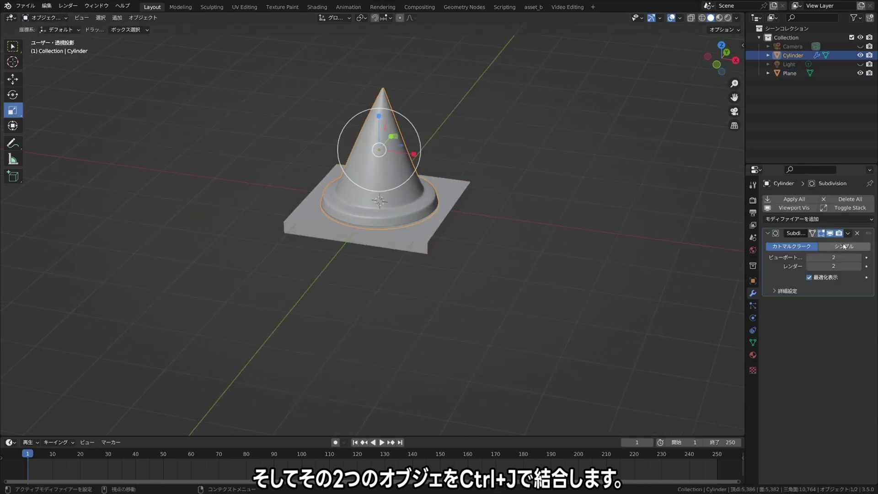
Join the cone and slab into one object and move it down along Z
left_click(396, 146, "shift")
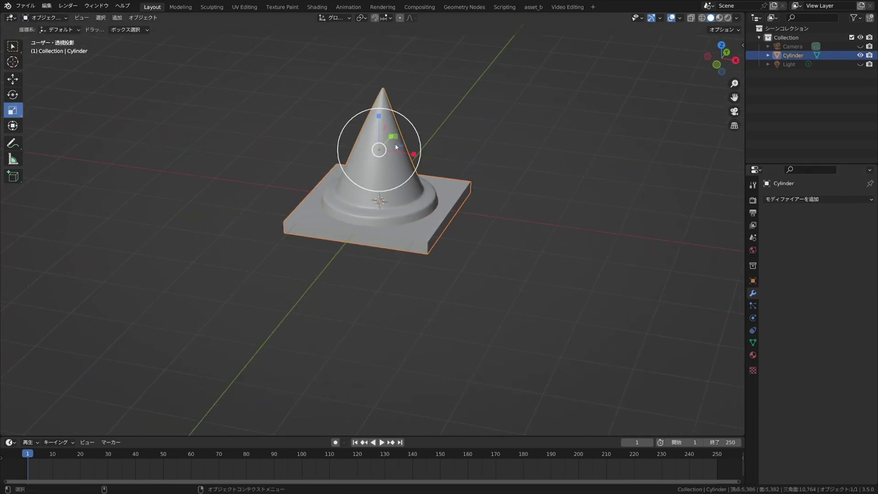
middle_click_drag(396, 147, 448, 146)
key("ctrl+j")
left_click_drag(380, 166, 388, 168)
left_click(388, 168)
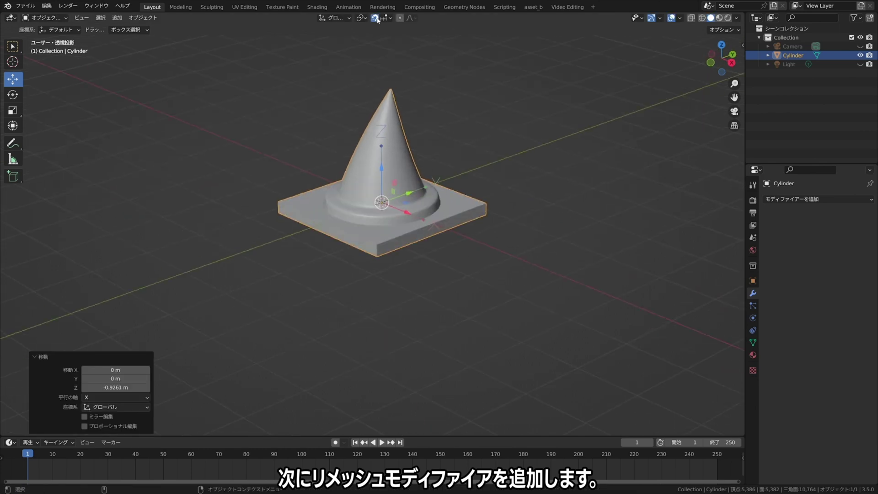
Add a Voxel Remesh modifier with 0.03 m voxel size and apply it
left_click(819, 199)
left_click(652, 321)
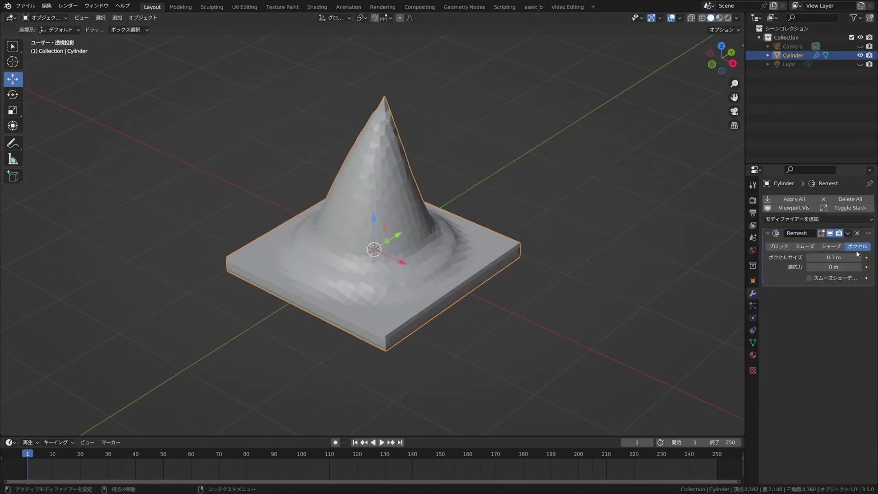
left_click(809, 257)
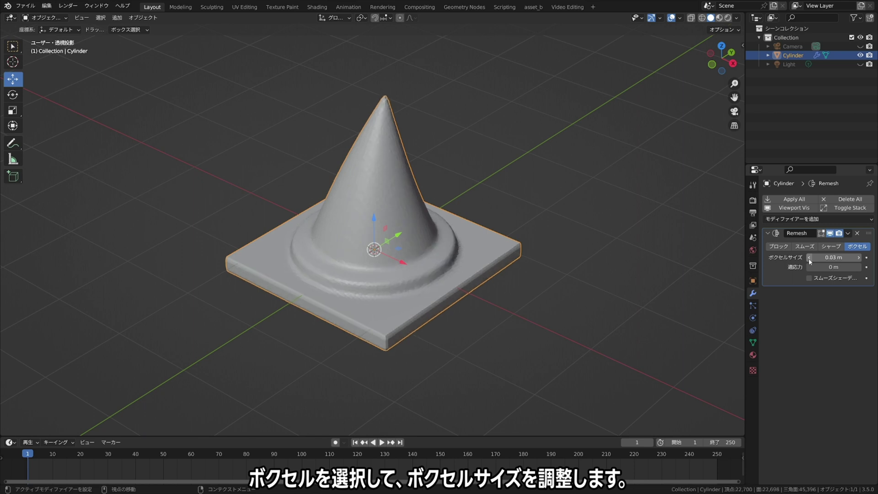
mouse_move(595, 275)
middle_mouse_down()
mouse_move(588, 327)
mouse_move(600, 310)
mouse_move(560, 210)
mouse_move(567, 254)
mouse_move(559, 273)
middle_mouse_up()
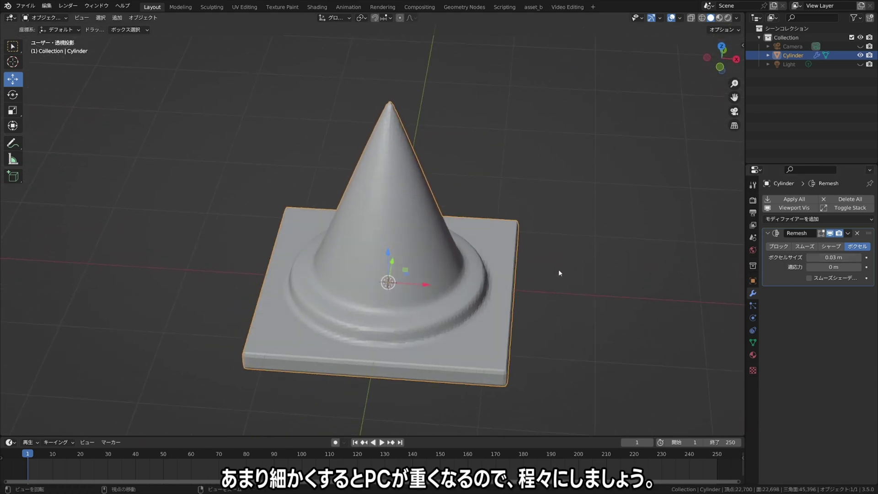
left_click(848, 233)
left_click(799, 250)
middle_click_drag(594, 247, 565, 234)
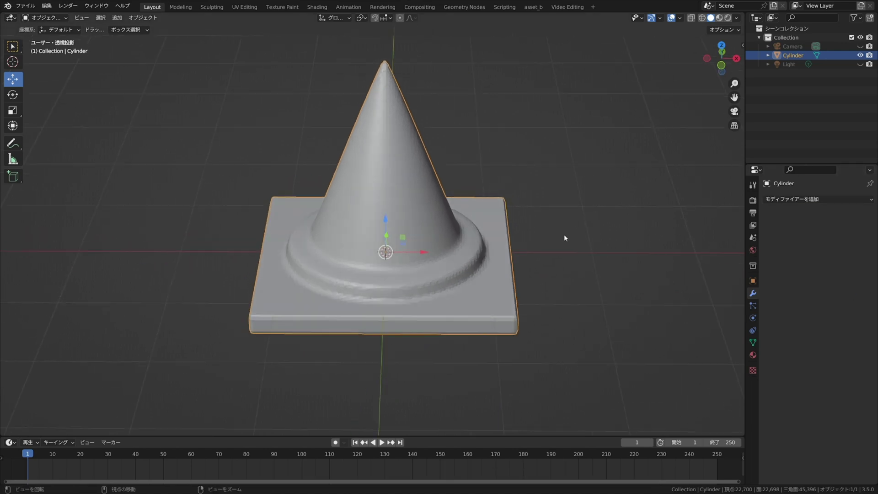
left_click(55, 38)
scroll(526, 311, "up", 4)
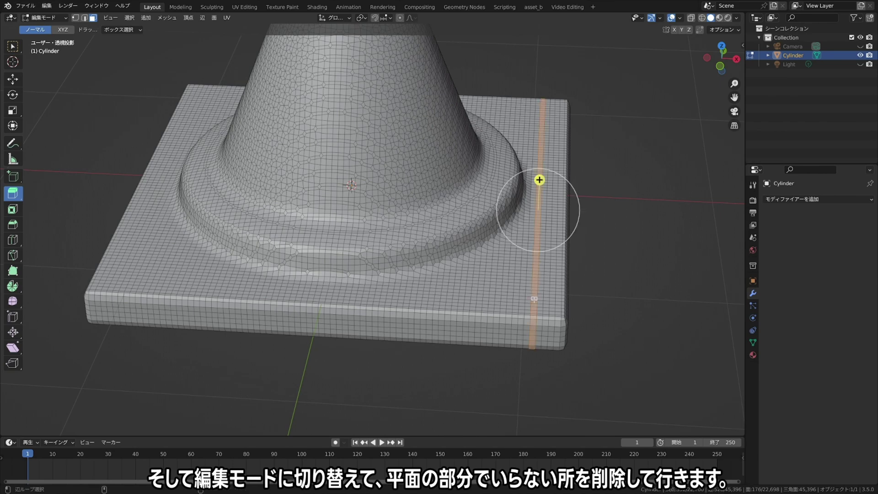
Delete the slab's side edge loops on the front, left and right
key("x")
left_click(535, 316)
key("shift+space")
key("g")
middle_click_drag(535, 299, 199, 263)
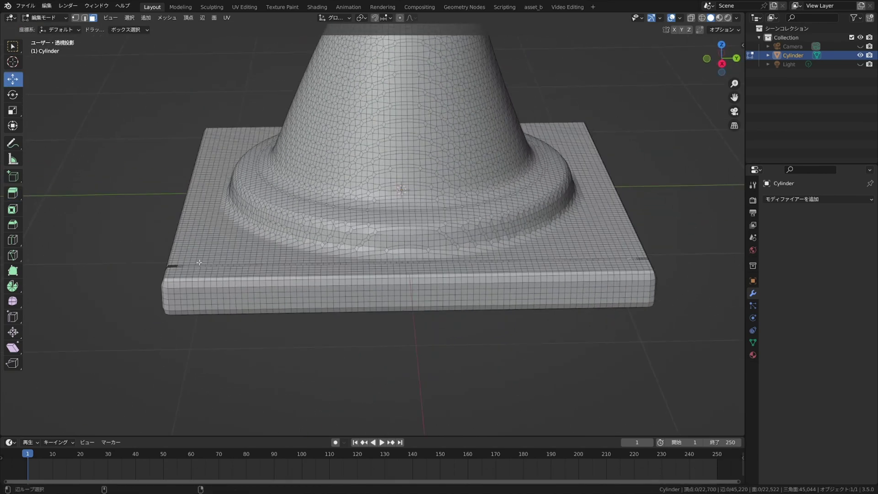
left_click(199, 263, "alt")
key("x")
mouse_move(672, 288)
middle_mouse_down()
mouse_move(607, 264)
mouse_move(573, 303)
mouse_move(407, 355)
middle_mouse_up()
key("x")
left_click(569, 264)
key("x")
left_click(575, 297)
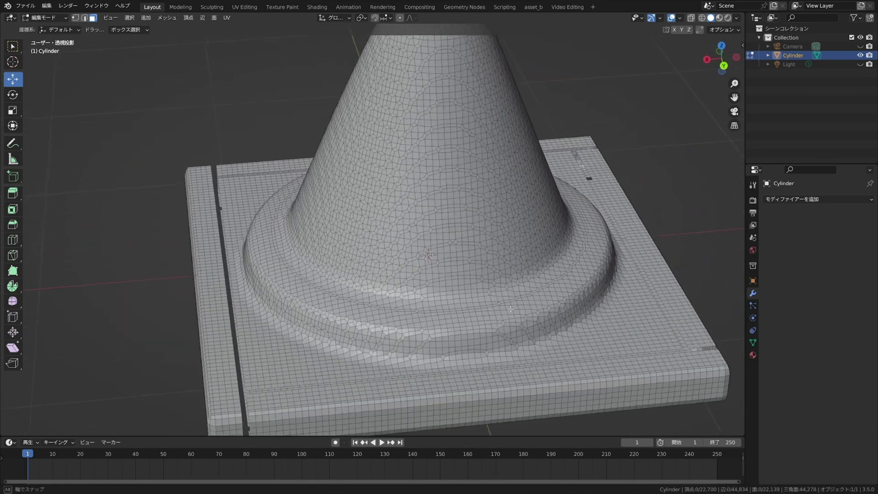
Select the whole outer rim of the base and delete it, leaving a flat plane
left_click(406, 355, "alt")
key("ctrl+KP_Add")
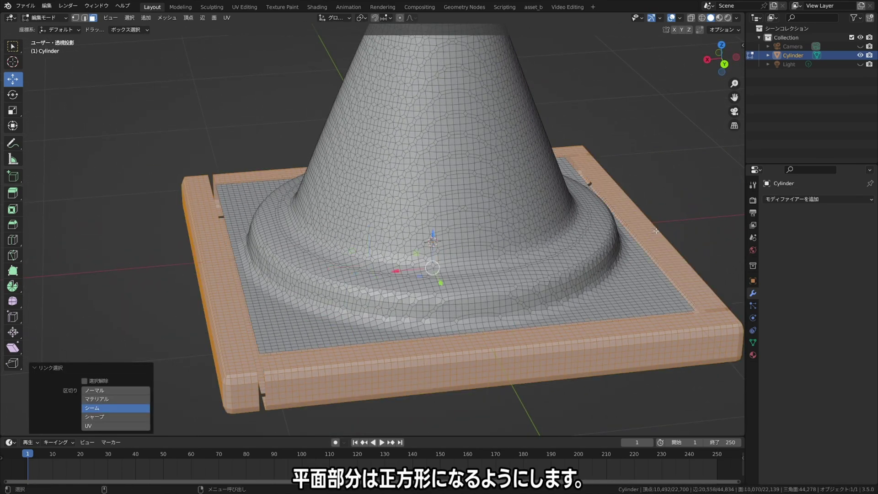
key("x")
left_click(622, 231)
mouse_move(622, 231)
middle_mouse_down()
mouse_move(653, 271)
mouse_move(633, 265)
middle_mouse_up()
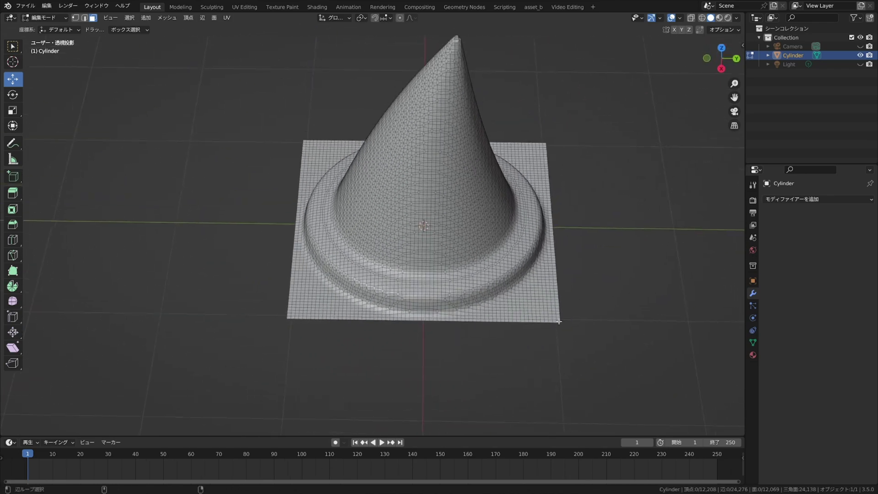
Select the plane's outer boundary and switch to the UV Editing workspace
left_click(554, 275, "alt")
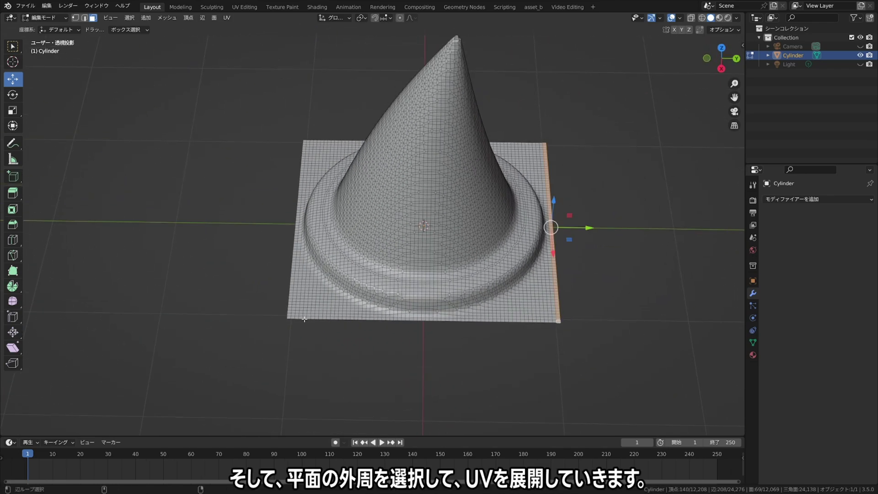
left_click(316, 143, "ctrl")
middle_click_drag(316, 143, 397, 174)
middle_click_drag(430, 246, 479, 242)
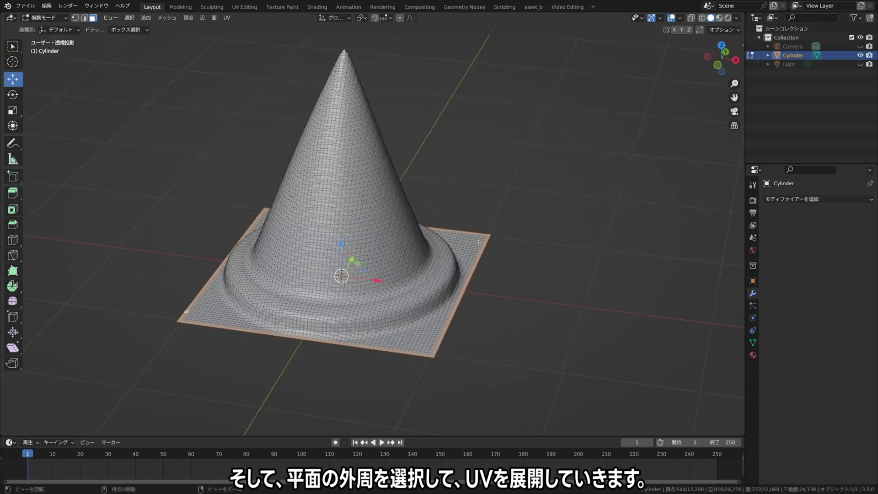
left_click(245, 6)
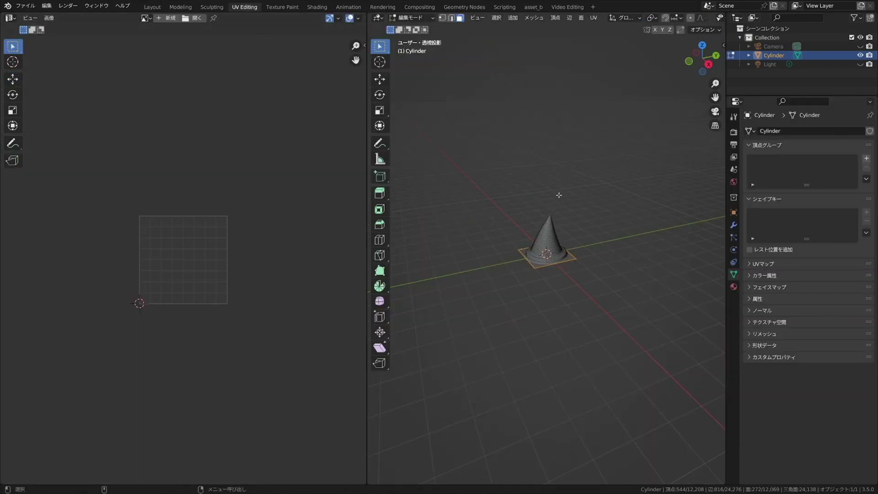
From top view, project the cone's UVs from view within bounds
key("KP_7")
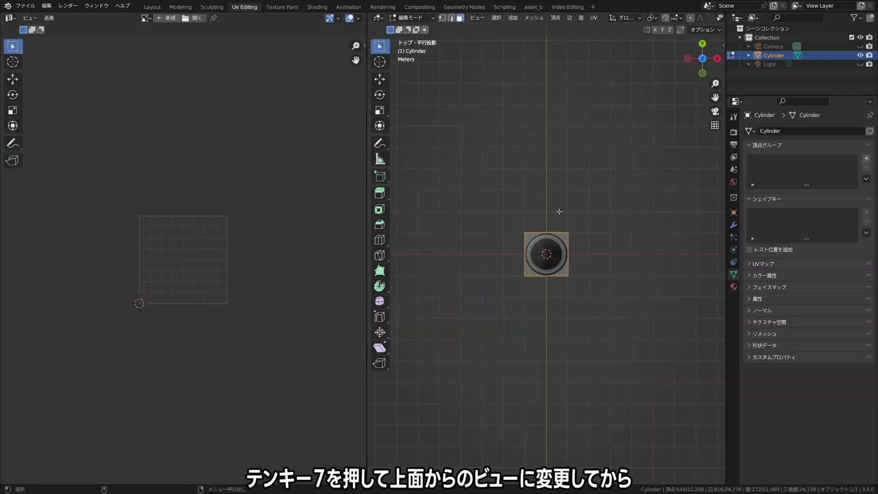
scroll(610, 270, "up", 1)
scroll(610, 269, "up", 4)
scroll(610, 269, "up", 2)
scroll(610, 269, "up", 1)
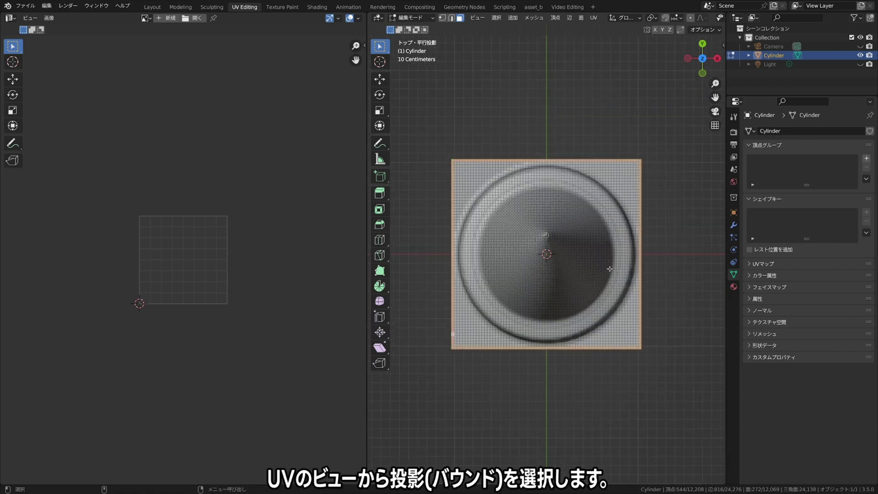
scroll(610, 269, "up", 1)
left_click(594, 18)
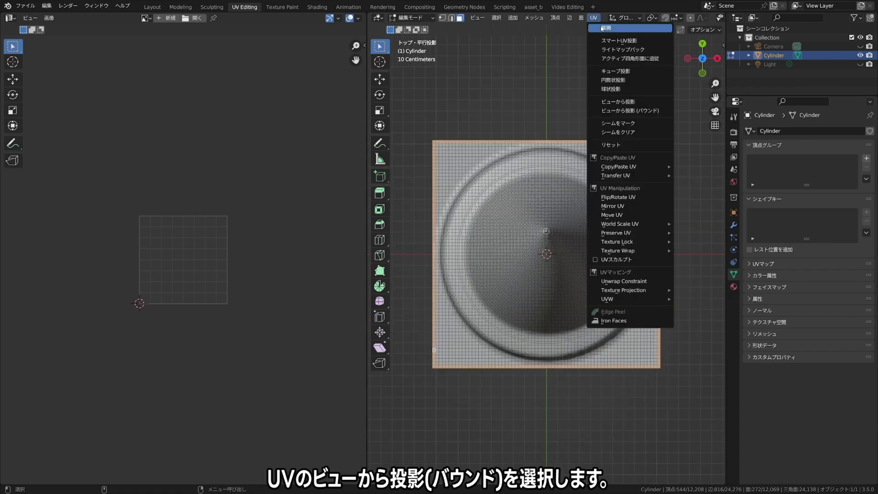
left_click(619, 112)
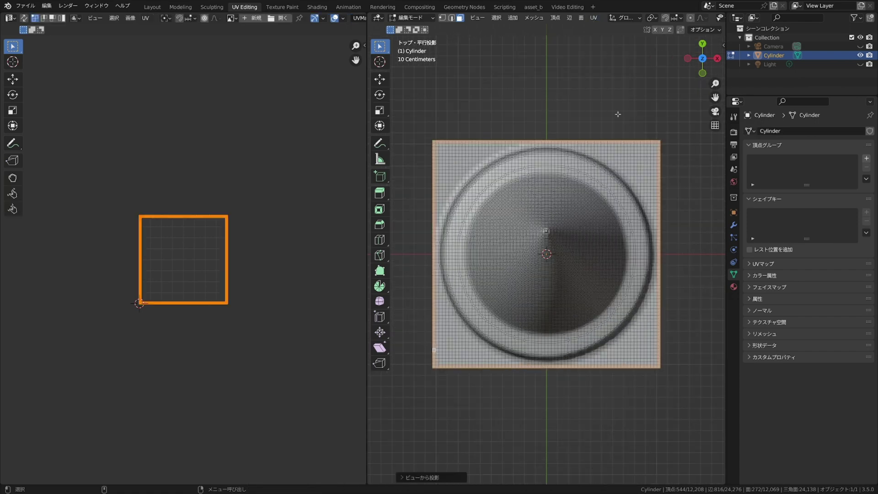
Pin the UV border vertices of the square
scroll(253, 257, "up", 2)
scroll(255, 257, "up", 2)
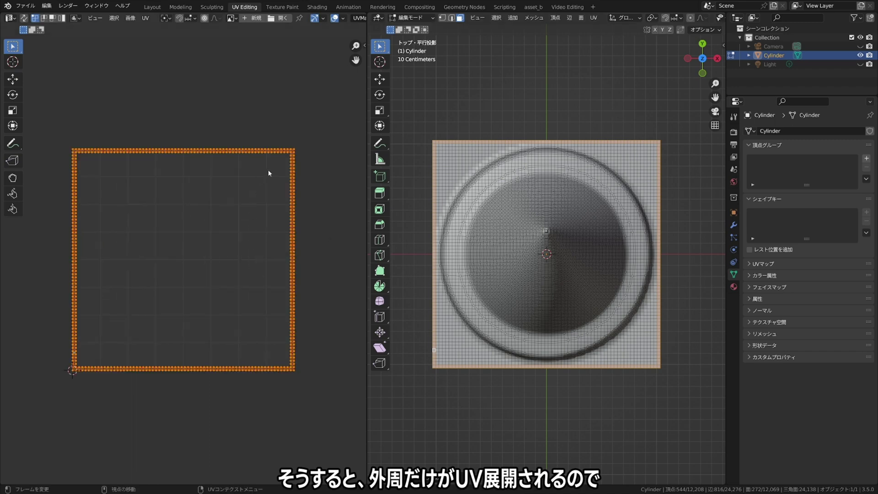
right_click(286, 152)
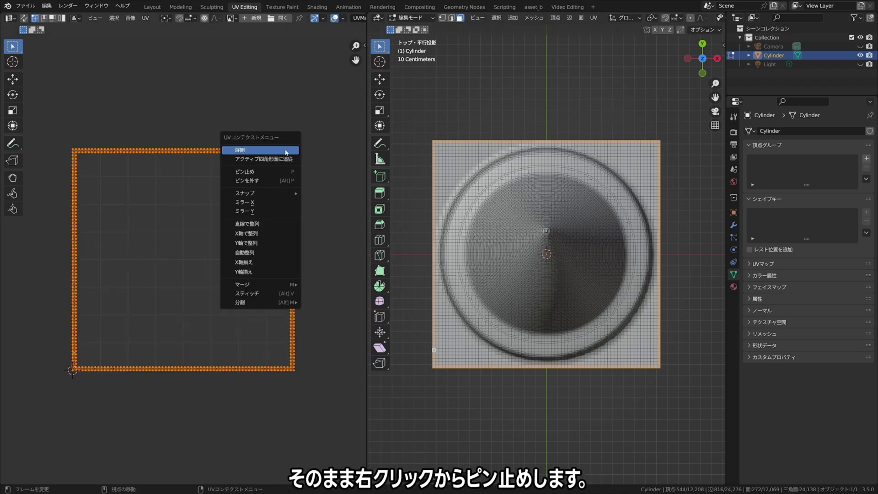
left_click(249, 172)
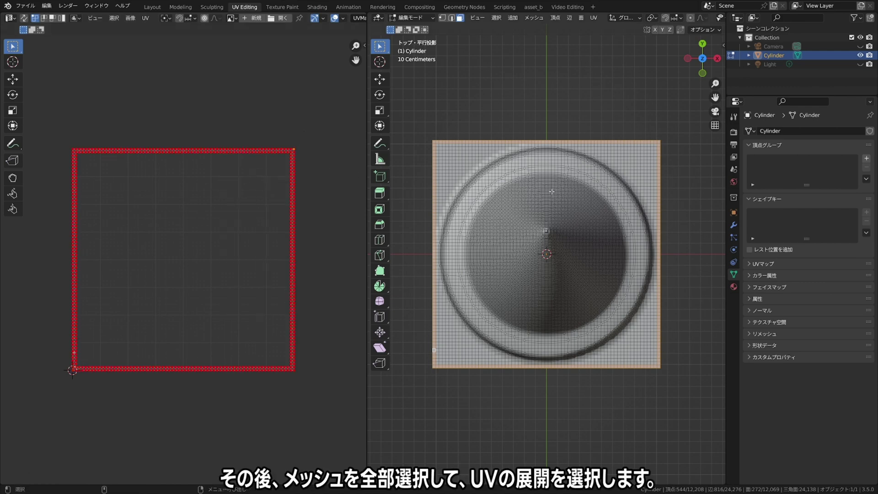
Unwrap the whole mesh inside the pinned border, deselect, and return to Layout
key("a")
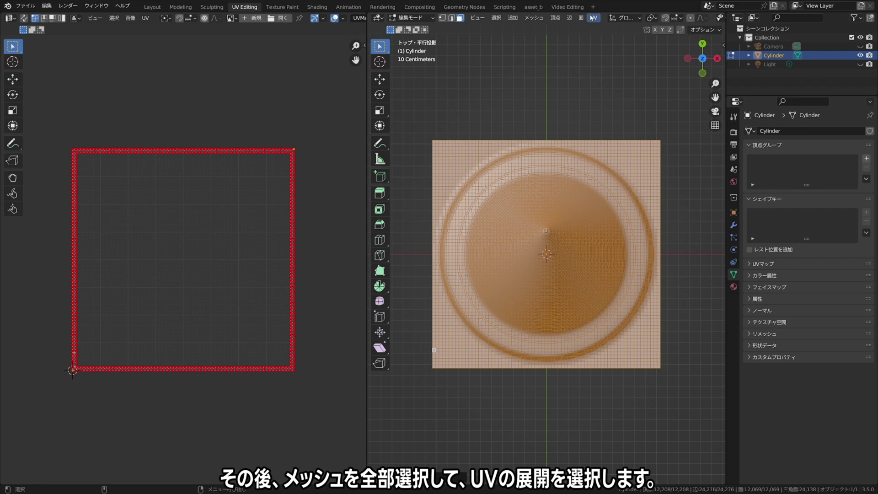
left_click(594, 17)
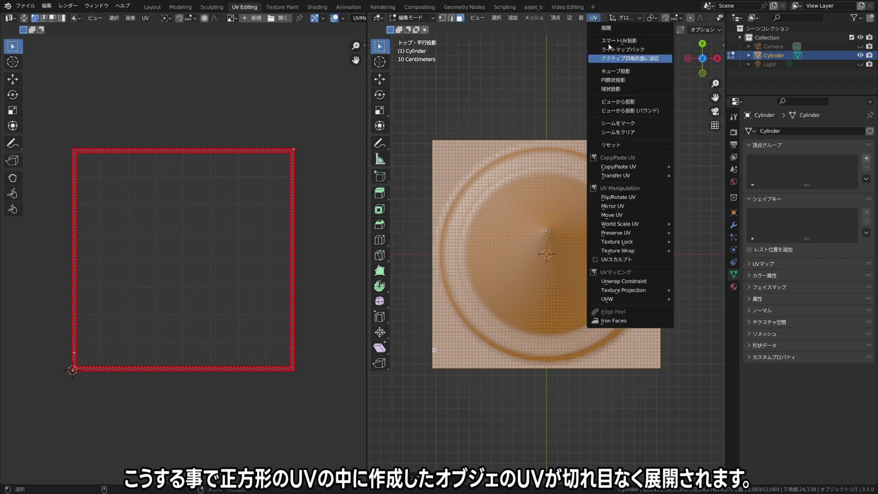
left_click(609, 29)
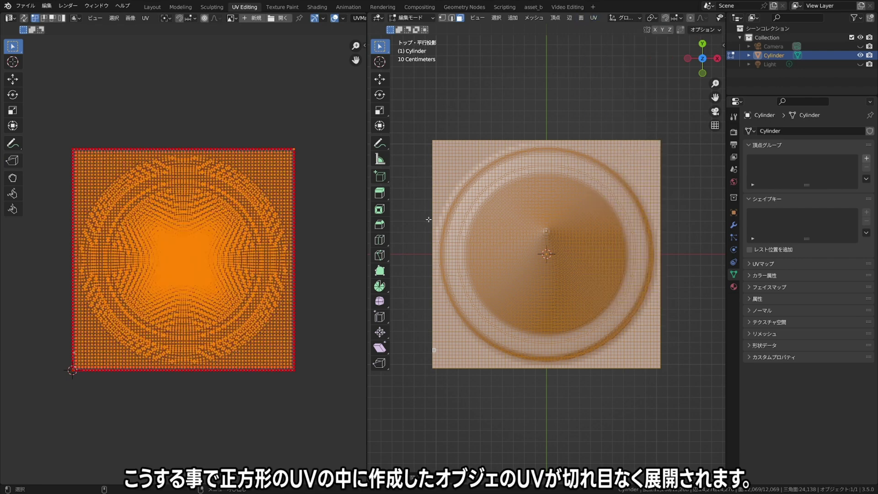
left_click(328, 258)
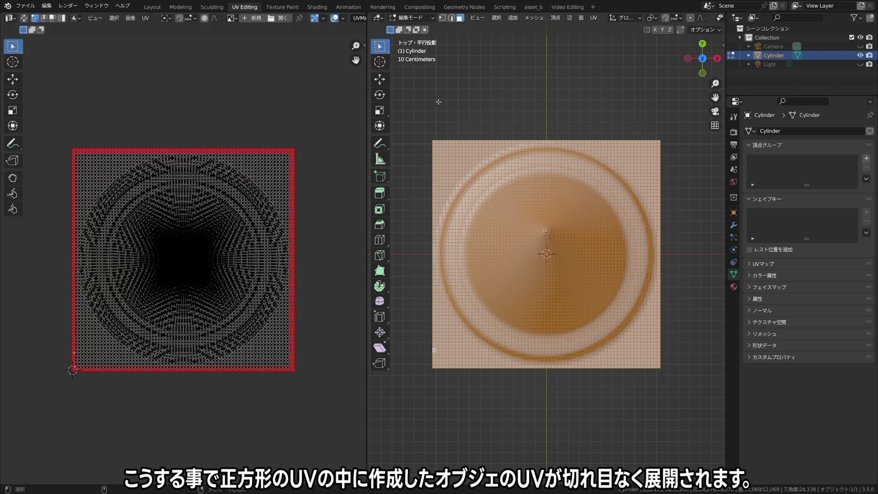
left_click(152, 7)
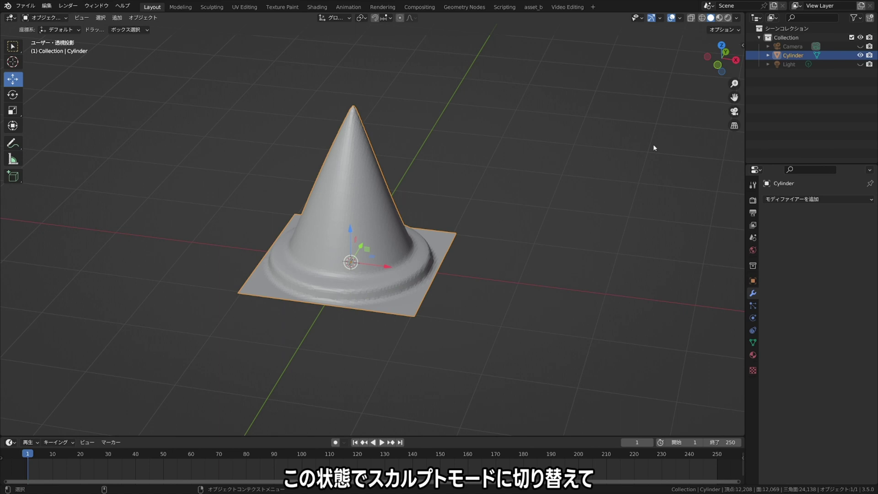
Bake the cone into a VDM brush named test2, make it active, and return to Object Mode
key("n")
left_click(740, 94)
left_click(705, 187)
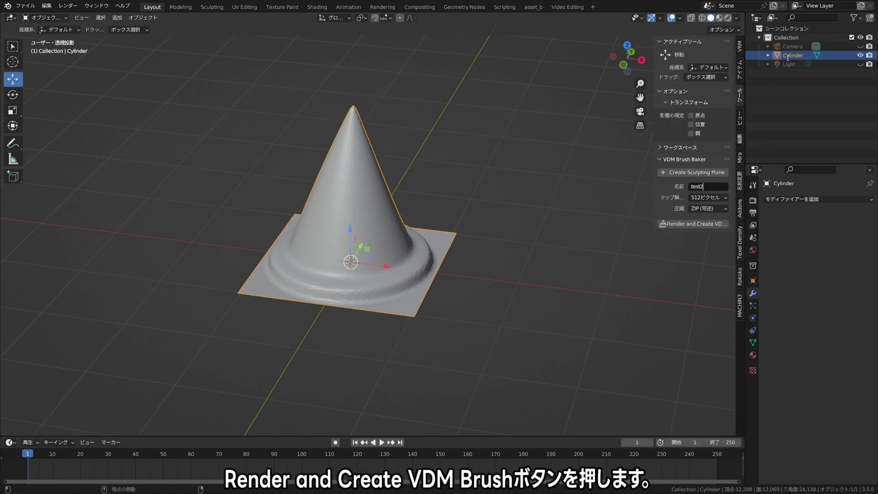
left_click(44, 17)
left_click(46, 43)
left_click(685, 422)
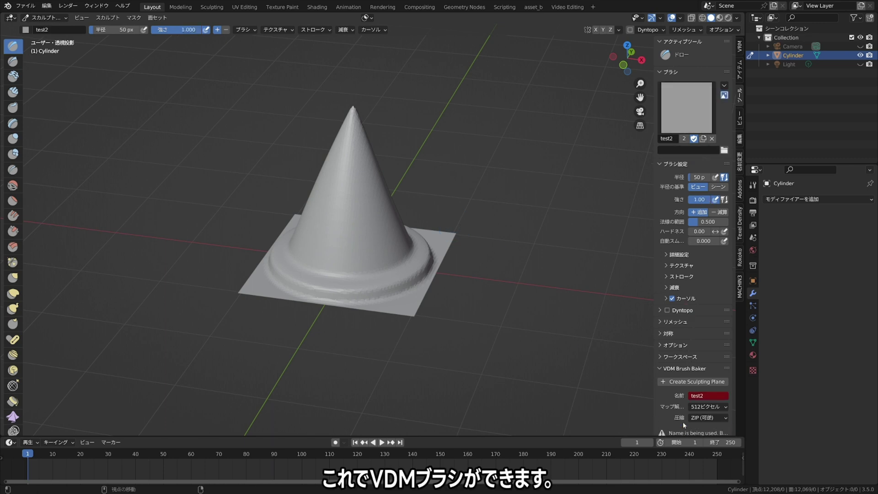
middle_click_drag(492, 247, 465, 256)
left_click(45, 18)
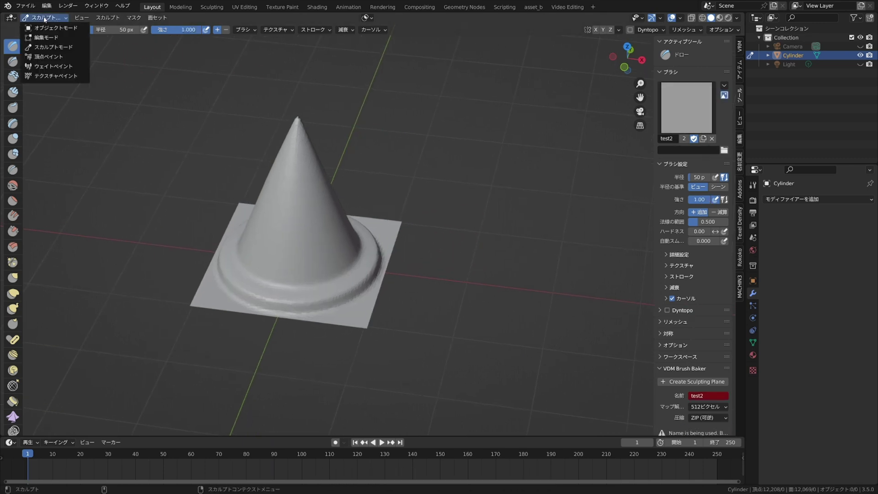
left_click(117, 17)
Add a cube and subdivide all of its geometry in Edit Mode
left_click(228, 49)
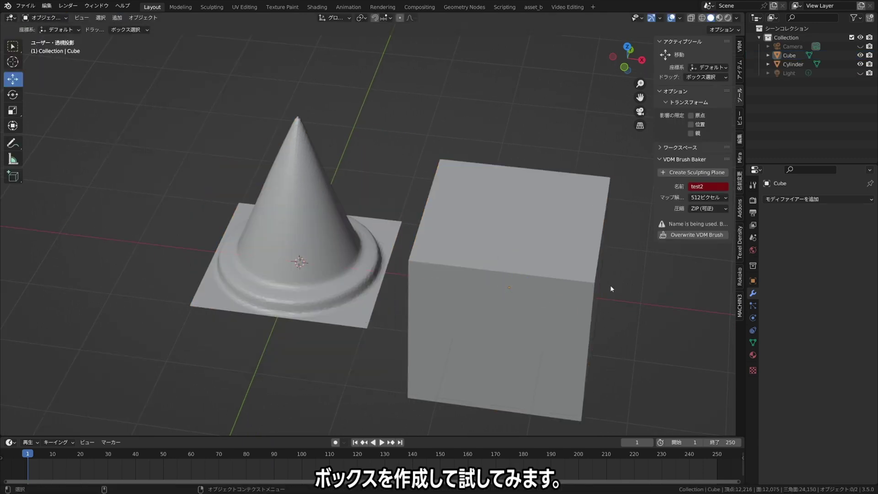
key("Tab")
right_click(476, 266)
left_click(476, 268)
left_click(115, 368)
key("Return")
key("Tab")
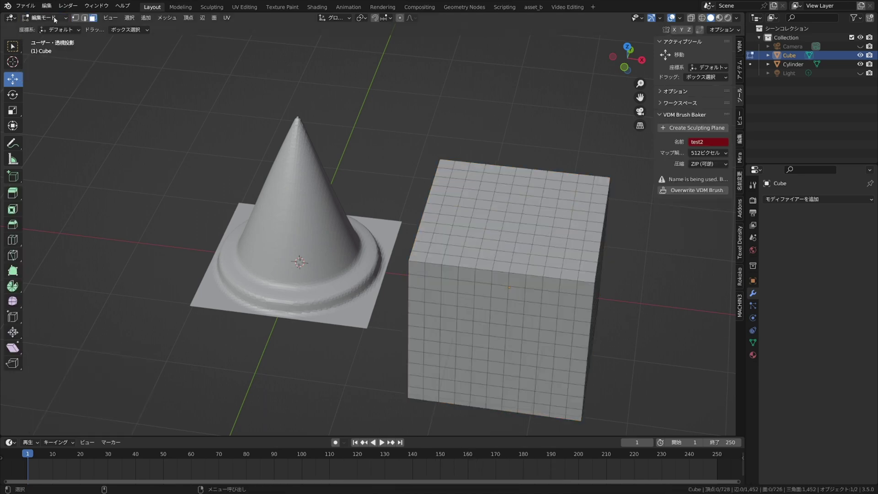
Add a Multires modifier to the cube and subdivide it several levels
left_click(819, 199)
left_click(654, 202)
left_click(794, 322)
left_click(795, 322)
Stamp a test2 cone on the cube top in Sculpt Mode, then undo it
left_click(44, 18)
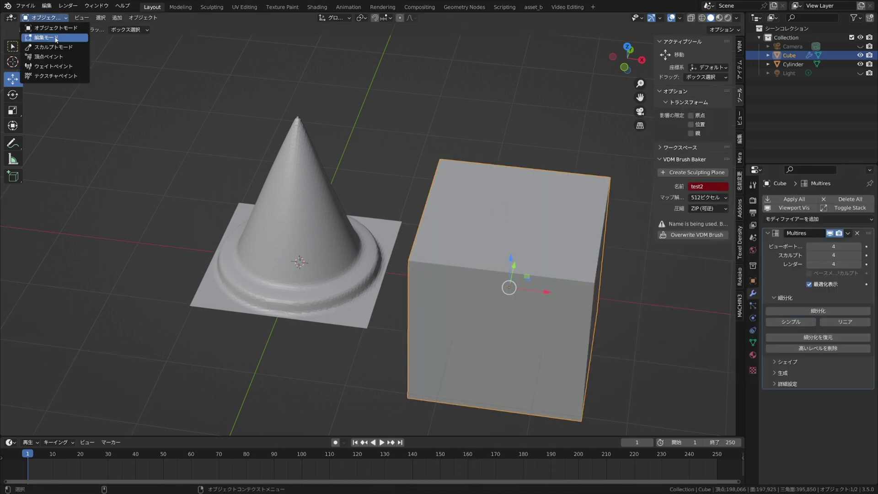
left_click(46, 46)
left_click_drag(534, 220, 556, 215)
mouse_move(503, 215)
middle_mouse_down()
mouse_move(406, 207)
mouse_move(471, 259)
middle_mouse_up()
scroll(406, 207, "up", 3)
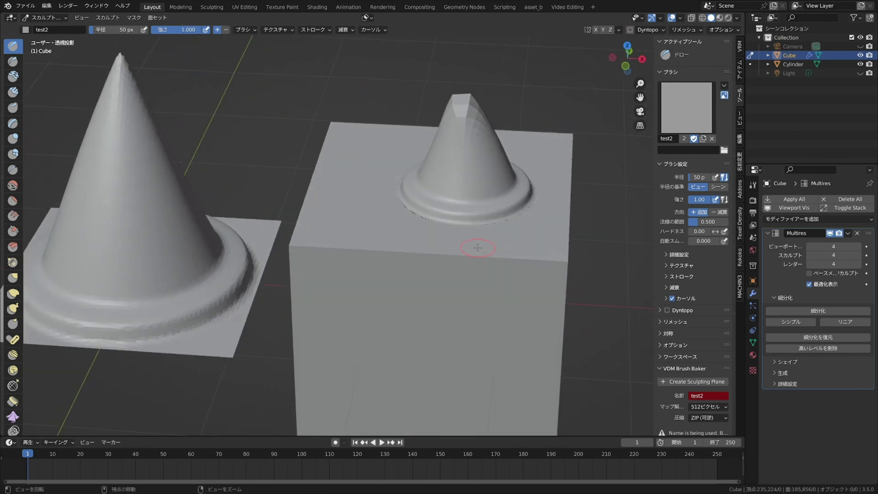
key("ctrl+z")
Raise Multires to level 5, restamp the test2 cone and compare tips with undo/redo
left_click(859, 246)
left_click(471, 201)
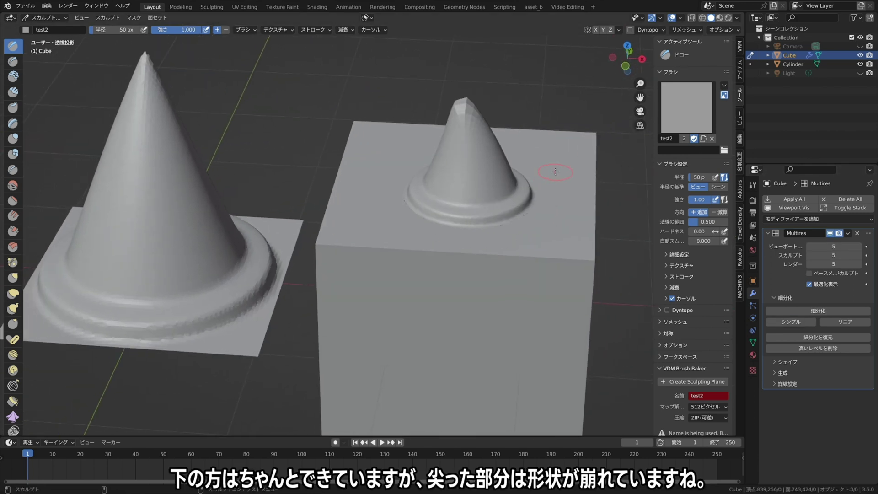
mouse_move(556, 172)
middle_mouse_down()
mouse_move(457, 206)
mouse_move(405, 234)
mouse_move(412, 236)
mouse_move(380, 229)
middle_mouse_up()
key("ctrl+z")
key("ctrl+shift+z")
key("ctrl+z")
scroll(438, 251, "up", 2)
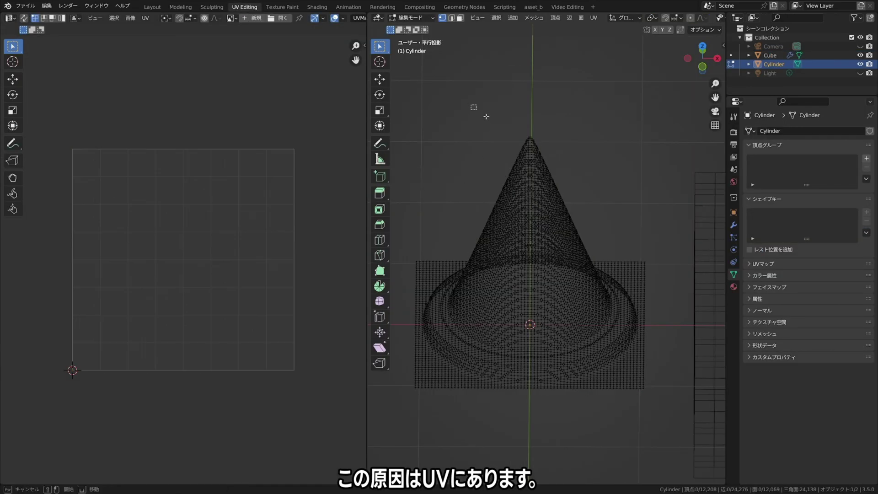
Select vertex regions around the cone's tip and middle to inspect their UVs
left_click_drag(472, 105, 564, 169)
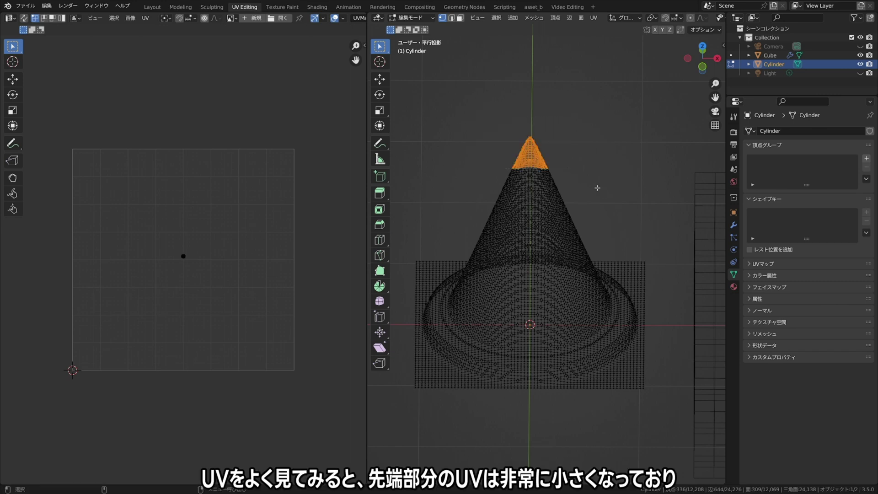
left_click_drag(609, 205, 469, 130)
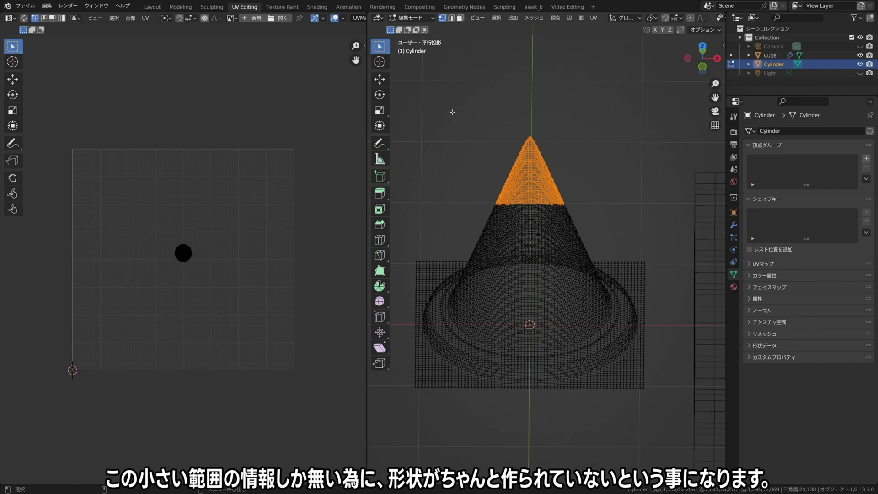
left_click_drag(450, 109, 602, 226)
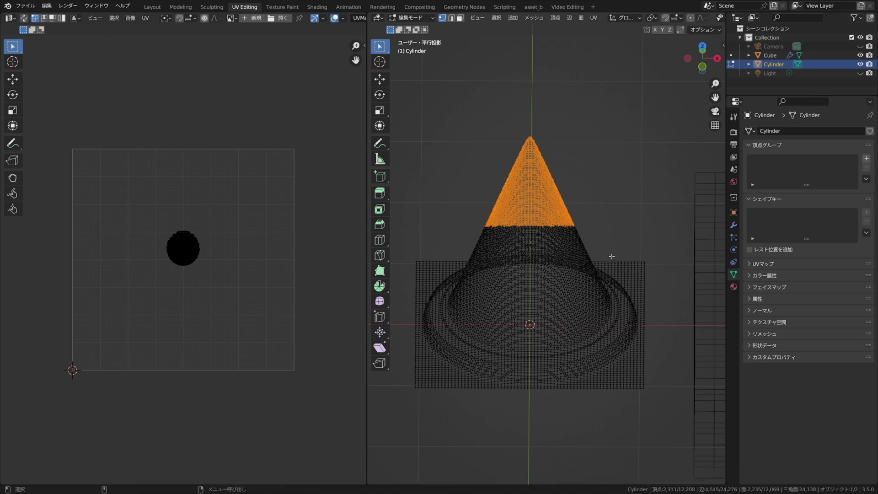
mouse_move(611, 253)
middle_mouse_down()
mouse_move(608, 217)
mouse_move(621, 247)
mouse_move(625, 241)
mouse_move(620, 246)
middle_mouse_up()
left_click_drag(471, 253, 439, 264)
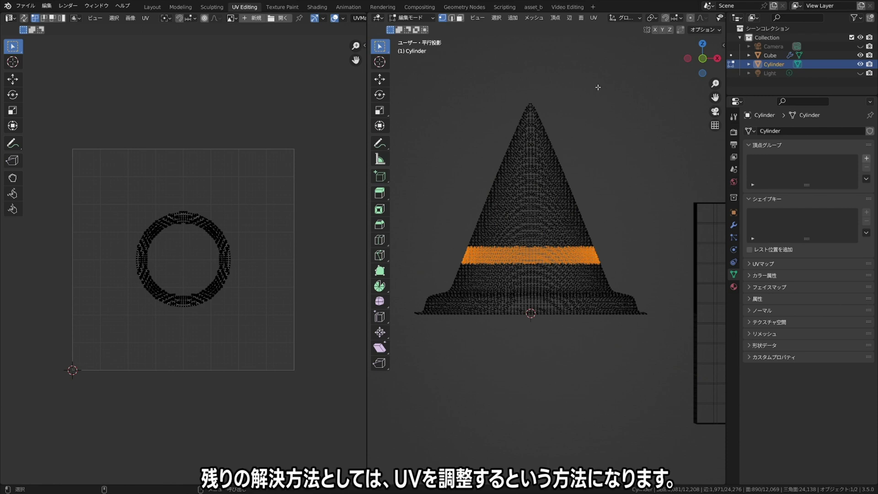
mouse_move(597, 85)
left_mouse_down()
mouse_move(482, 133)
mouse_move(462, 154)
left_mouse_up()
Select all UVs and scale the crowded centre with narrow proportional falloff
key("a")
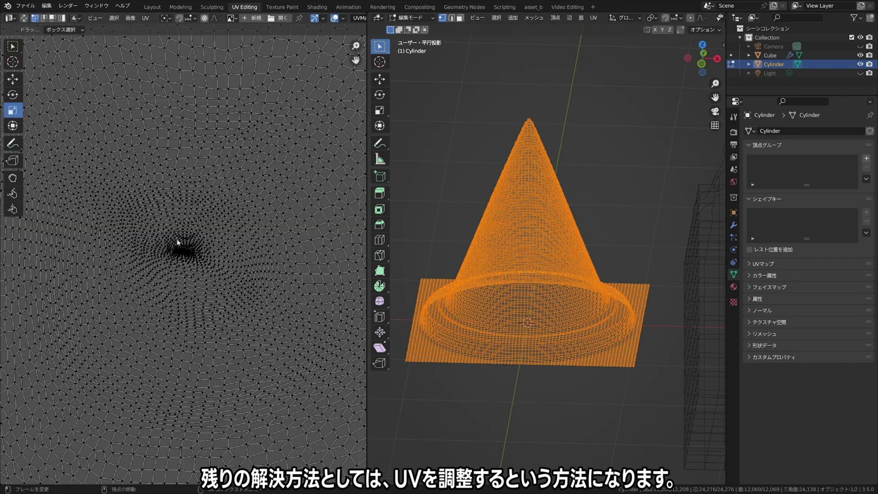
key("s")
key("Return")
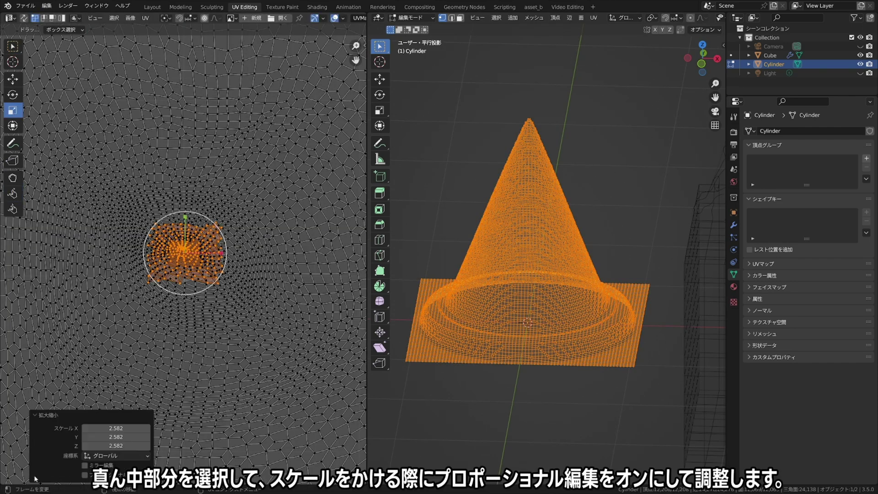
left_click(117, 446)
mouse_move(116, 456)
left_mouse_down()
mouse_move(100, 456)
mouse_move(128, 456)
left_mouse_up()
mouse_move(124, 399)
left_mouse_down()
mouse_move(116, 390)
mouse_move(125, 389)
left_mouse_up()
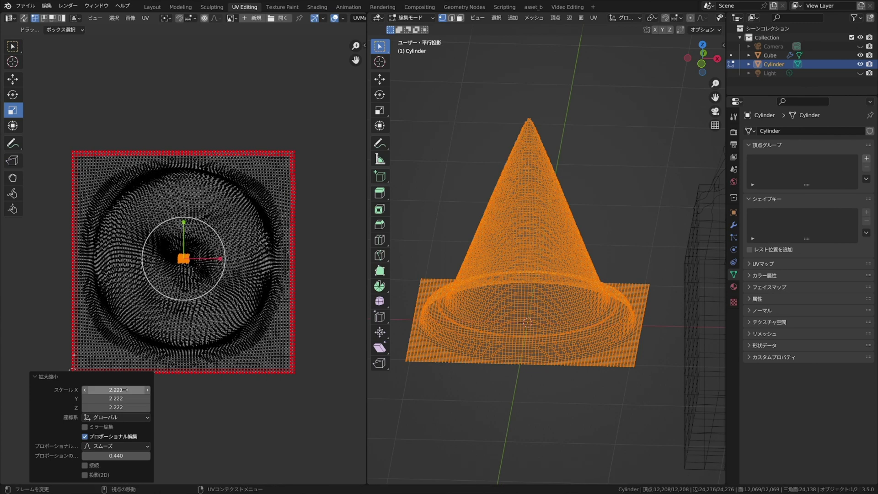
Relax and rescale the stretched UVs around the centre with the Relax tool
left_click(13, 194)
mouse_move(133, 314)
left_mouse_down()
mouse_move(264, 220)
mouse_move(143, 176)
mouse_move(274, 249)
mouse_move(237, 192)
mouse_move(133, 315)
left_mouse_up()
left_click_drag(193, 276, 115, 167)
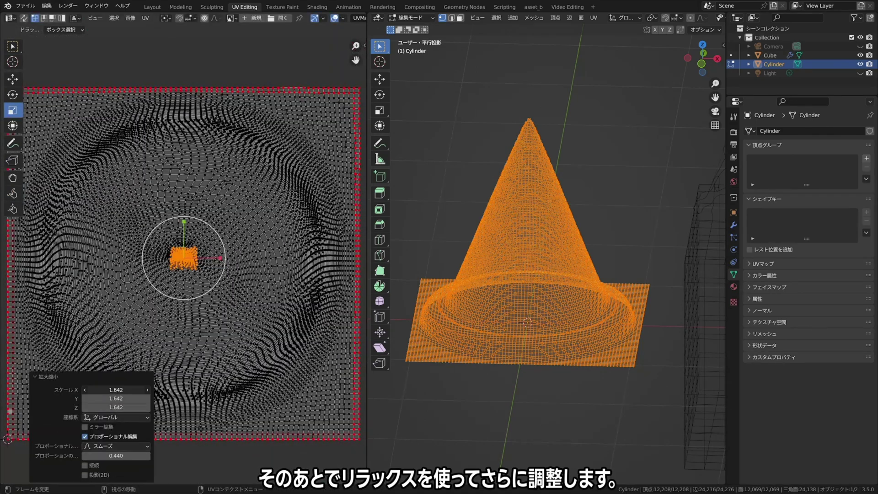
left_click(12, 194)
mouse_move(123, 132)
left_mouse_down()
mouse_move(319, 248)
mouse_move(157, 408)
mouse_move(117, 134)
mouse_move(147, 376)
mouse_move(44, 247)
mouse_move(153, 130)
mouse_move(271, 284)
mouse_move(151, 378)
mouse_move(319, 387)
left_mouse_up()
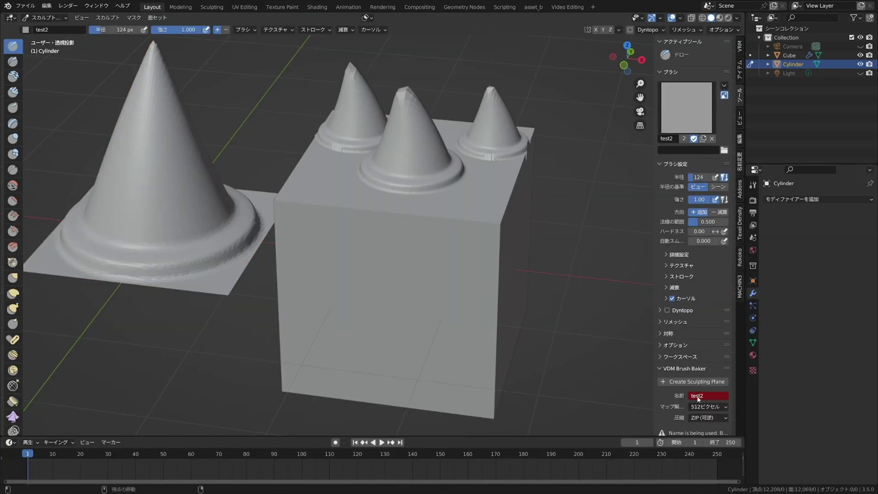
Overwrite the test2 VDM brush with the new bake and reselect the cube in Object Mode
left_click(671, 423)
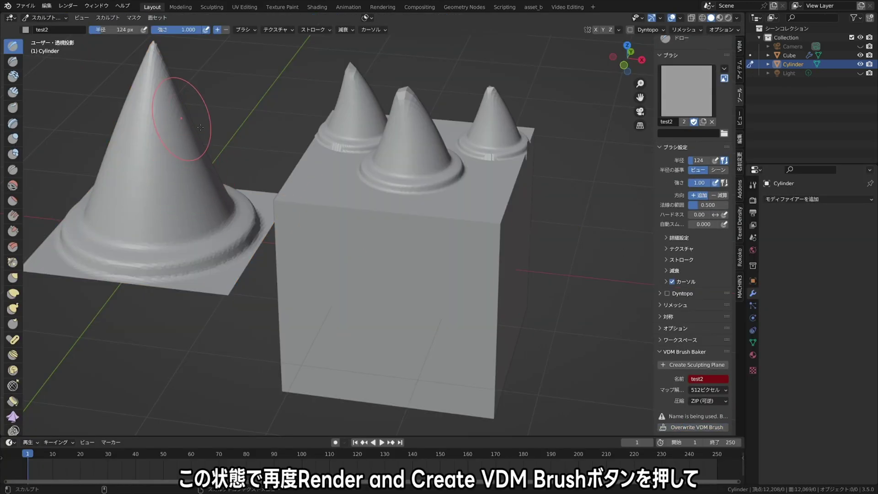
left_click(58, 18)
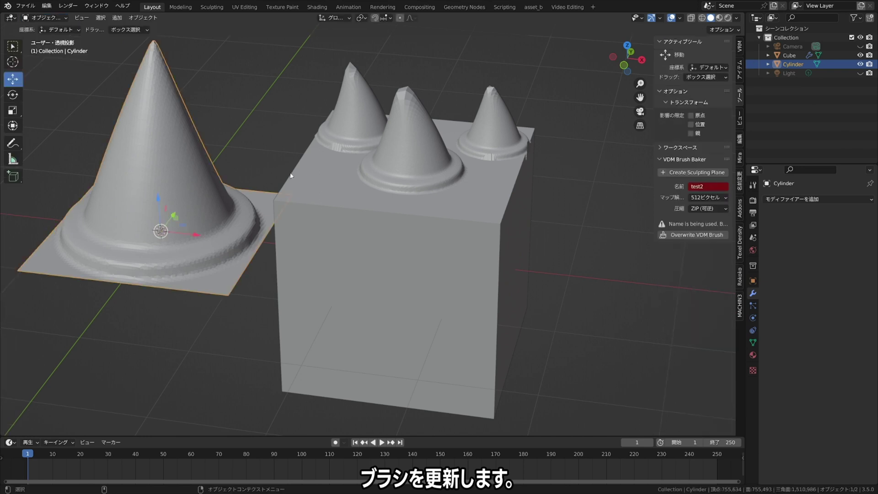
left_click(364, 258)
Stamp a new test2 cone onto the cube's side face in Sculpt Mode
mouse_move(370, 284)
middle_mouse_down()
mouse_move(369, 231)
mouse_move(377, 244)
middle_mouse_up()
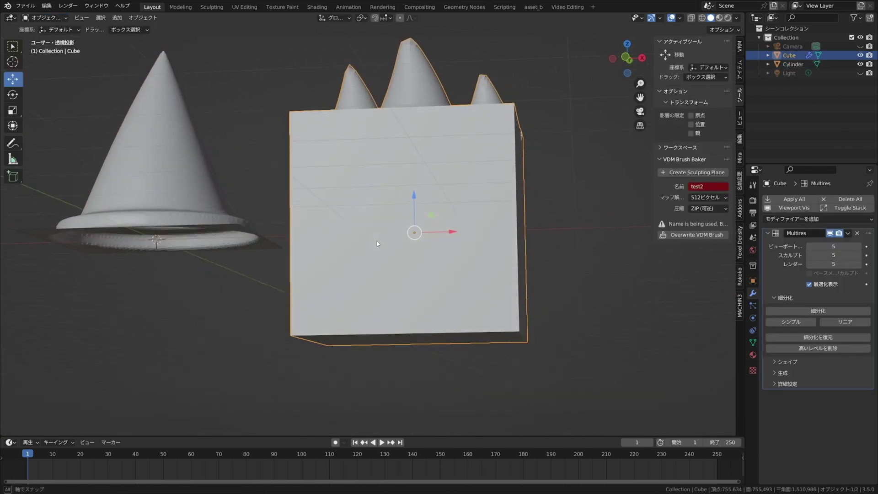
left_click(44, 17)
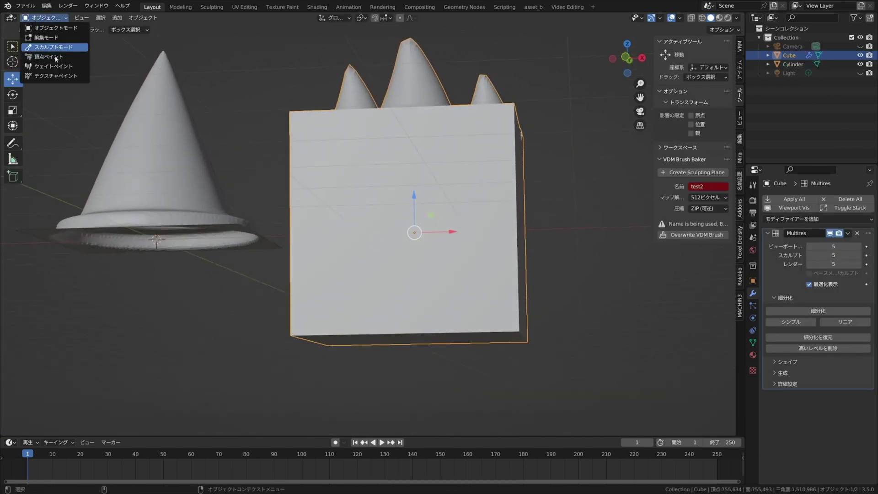
left_click(54, 48)
left_click_drag(389, 219, 435, 256)
mouse_move(434, 256)
middle_mouse_down()
mouse_move(474, 213)
mouse_move(520, 229)
mouse_move(569, 275)
mouse_move(397, 249)
mouse_move(422, 254)
mouse_move(377, 269)
mouse_move(384, 253)
middle_mouse_up()
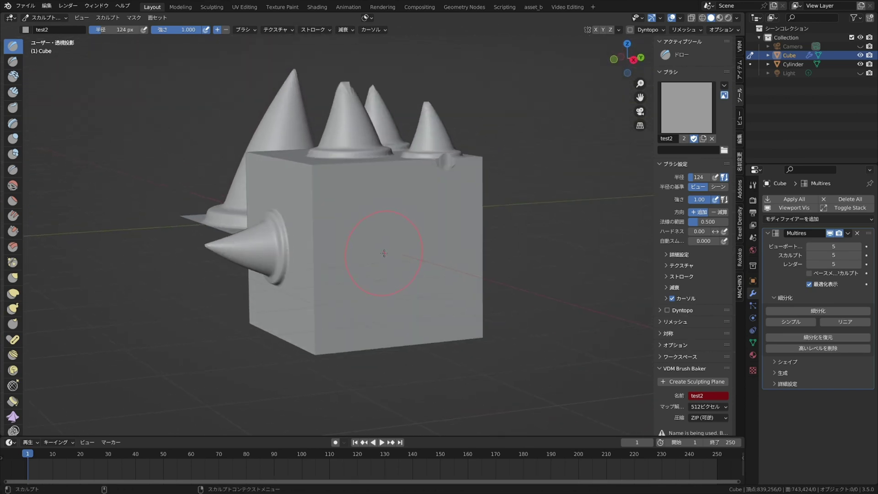
Add a plane to the scene and hide the cylinder
left_click(117, 18)
left_click(219, 41)
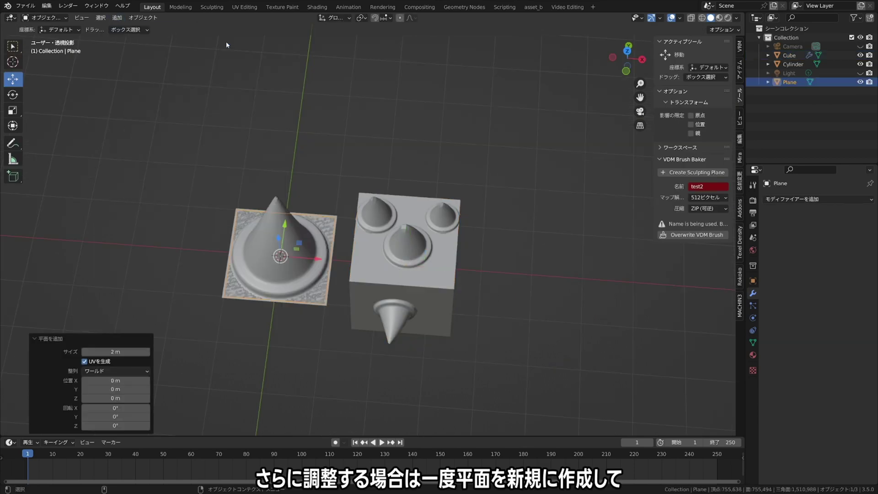
left_click(861, 64)
scroll(108, 73, "up", 3)
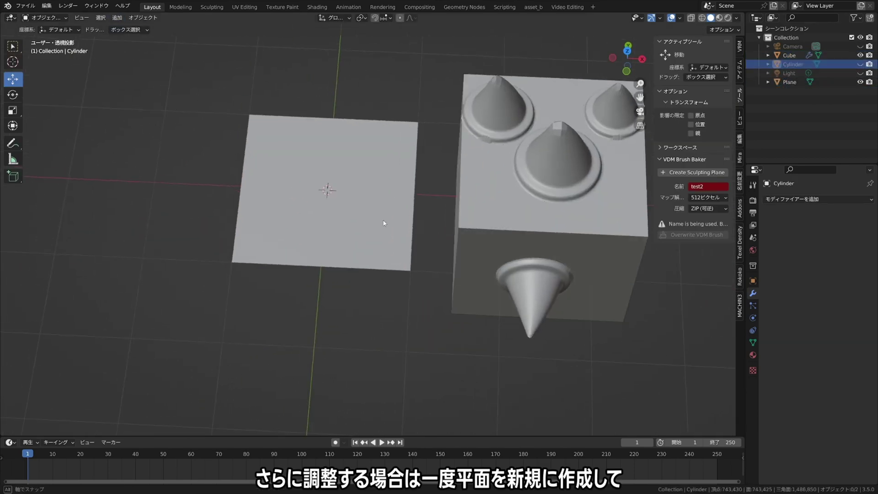
scroll(108, 73, "up", 2)
Subdivide the plane with 10 cuts in Edit Mode
left_click(45, 17)
left_click(46, 34)
right_click(207, 252)
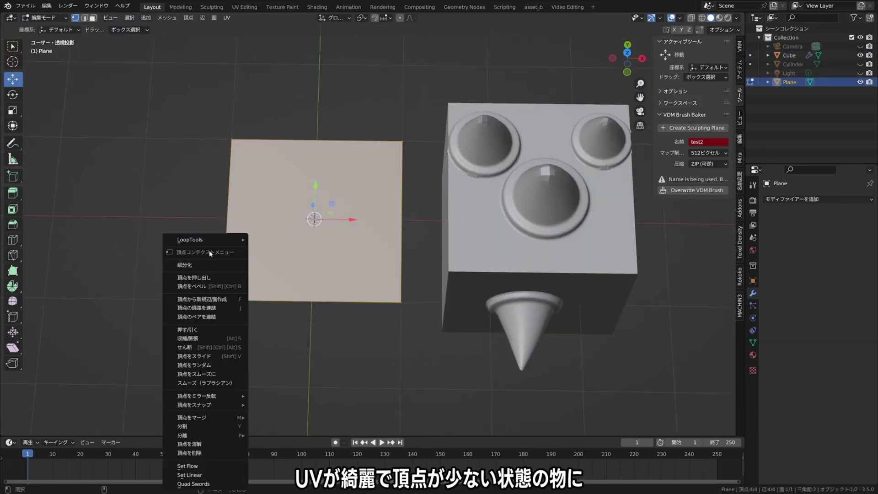
left_click(207, 252)
left_click(115, 368)
type("10")
key("Return")
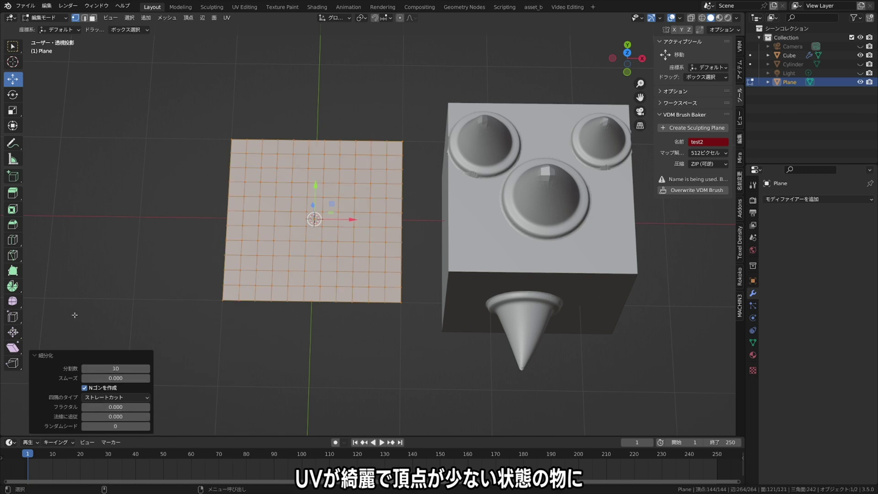
key("alt+a")
Return to Object Mode and add a Multires modifier to the plane
left_click(44, 18)
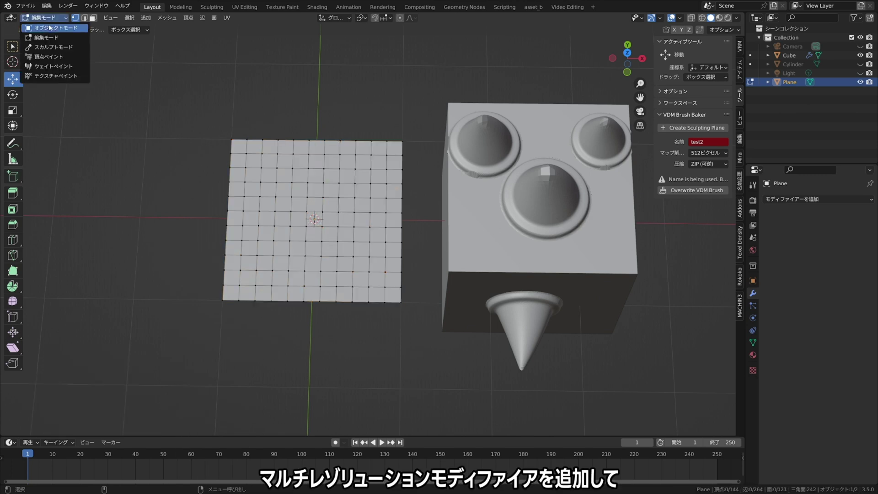
left_click(781, 200)
left_click(646, 302)
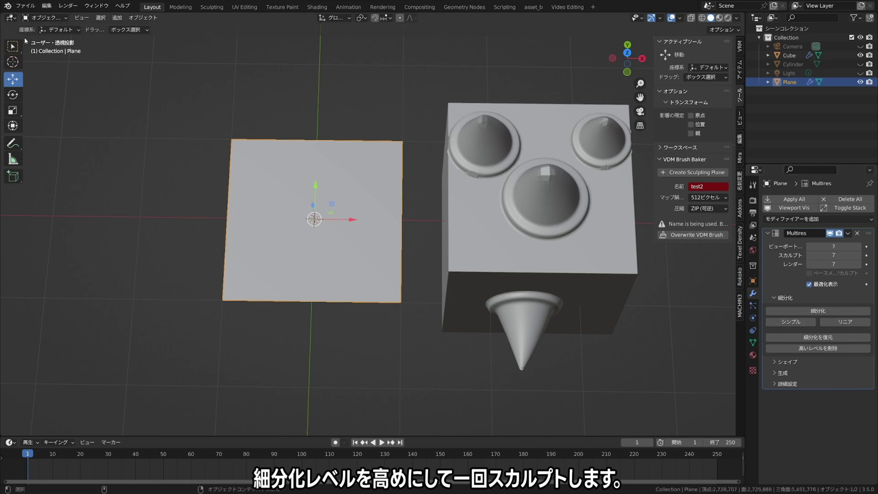
key("ctrl+Tab")
Raise the Multires level and stamp a large VDM cone in the plane's centre
left_click(304, 210)
mouse_move(304, 210)
middle_mouse_down()
mouse_move(420, 296)
mouse_move(538, 317)
mouse_move(535, 257)
middle_mouse_up()
left_click(791, 322)
left_click_drag(313, 225, 315, 275)
mouse_move(315, 274)
middle_mouse_down()
mouse_move(320, 192)
mouse_move(312, 142)
mouse_move(348, 192)
middle_mouse_up()
Smooth the cone with a stronger Smooth brush, adjusting subdivision levels while orbiting
key("s")
scroll(348, 193, "up", 3)
left_click_drag(168, 31, 183, 31)
middle_click_drag(396, 224, 503, 229)
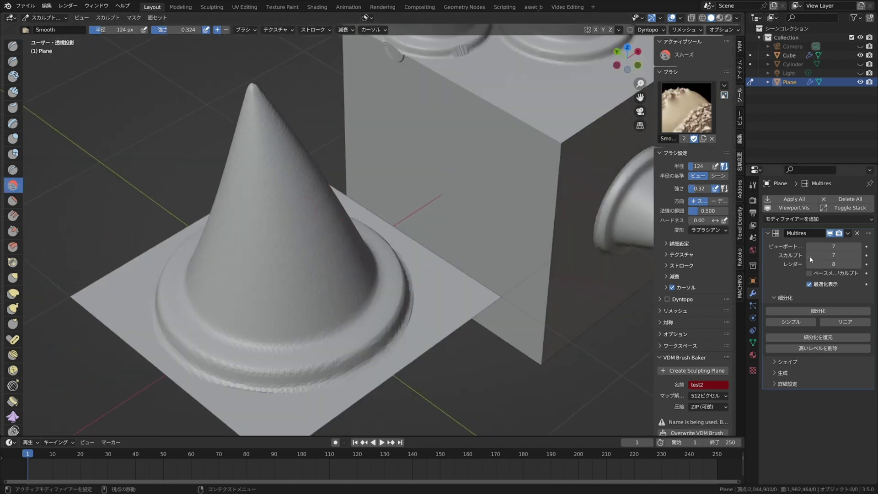
left_click_drag(834, 255, 819, 255)
mouse_move(247, 314)
middle_mouse_down()
mouse_move(518, 234)
mouse_move(417, 274)
mouse_move(395, 342)
mouse_move(401, 362)
mouse_move(454, 362)
middle_mouse_up()
mouse_move(418, 385)
middle_mouse_down()
mouse_move(314, 263)
mouse_move(335, 185)
mouse_move(359, 309)
middle_mouse_up()
key("Page_Up")
key("Page_Down")
mouse_move(388, 254)
middle_mouse_down()
mouse_move(358, 368)
mouse_move(402, 284)
middle_mouse_up()
scroll(401, 284, "up", 3)
Crease the cone's base with the Crease brush and orbit to inspect it
key("shift+c")
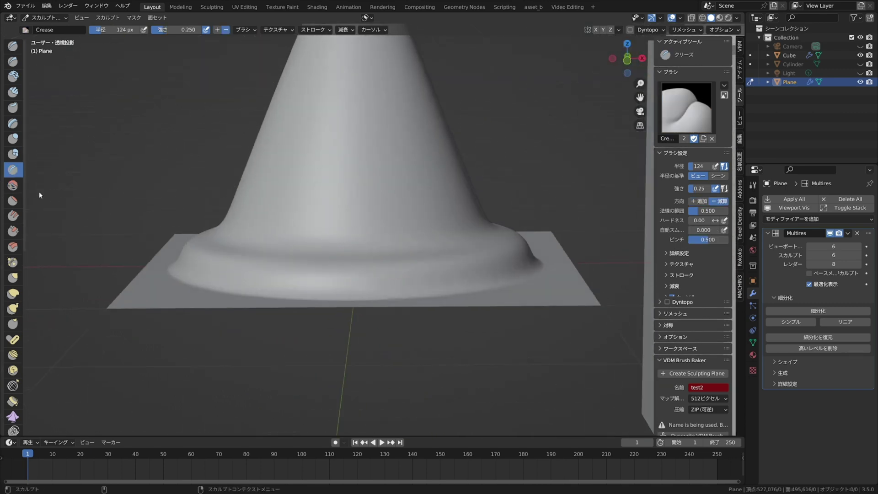
mouse_move(368, 250)
middle_mouse_down()
mouse_move(290, 260)
mouse_move(455, 281)
mouse_move(294, 288)
mouse_move(470, 296)
mouse_move(297, 280)
mouse_move(431, 330)
mouse_move(405, 288)
middle_mouse_up()
mouse_move(529, 257)
middle_mouse_down()
mouse_move(462, 274)
mouse_move(489, 289)
middle_mouse_up()
mouse_move(415, 278)
middle_mouse_down()
mouse_move(383, 308)
mouse_move(359, 306)
mouse_move(414, 327)
mouse_move(304, 321)
mouse_move(315, 295)
mouse_move(280, 307)
mouse_move(469, 243)
middle_mouse_up()
scroll(414, 326, "down", 4)
scroll(304, 320, "up", 4)
scroll(334, 335, "up", 2)
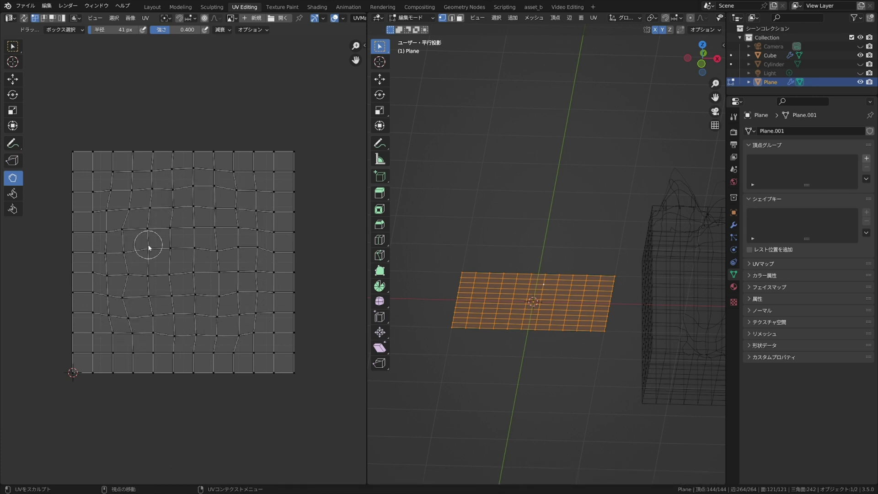
Push the plane's central UVs outward with a large Grab brush, then relax them
left_click(12, 194)
key("f")
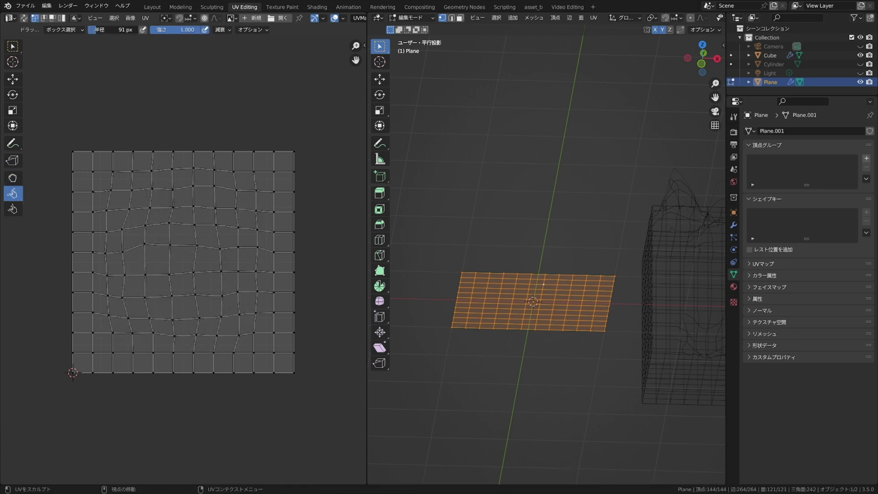
key("shift+f")
mouse_move(114, 298)
left_mouse_down()
mouse_move(191, 314)
mouse_move(158, 306)
left_mouse_up()
left_click(12, 178)
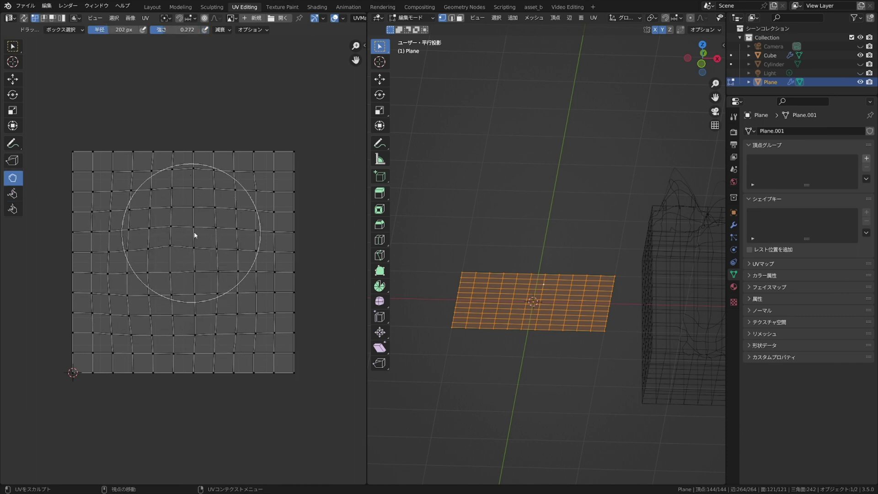
mouse_move(194, 232)
left_mouse_down()
mouse_move(225, 262)
mouse_move(202, 303)
mouse_move(143, 270)
left_mouse_up()
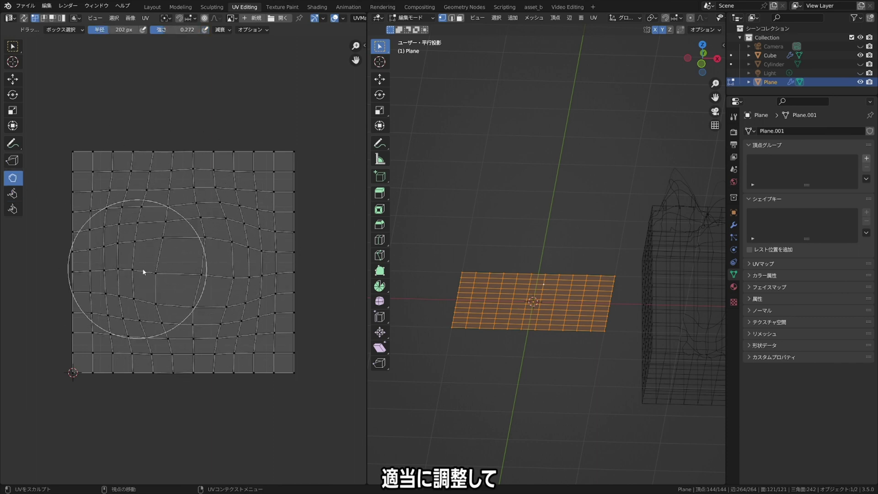
left_click(13, 79)
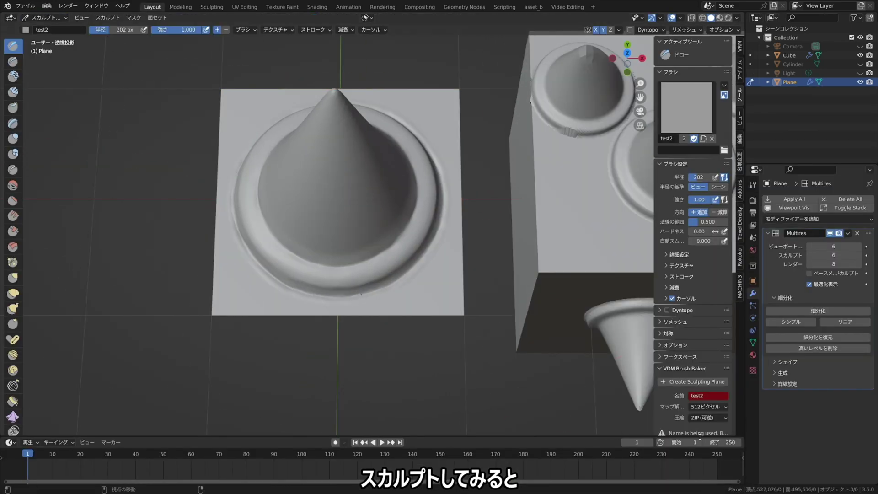
Stamp small updated test2 cones at the plane's corners
scroll(700, 437, "down", 1)
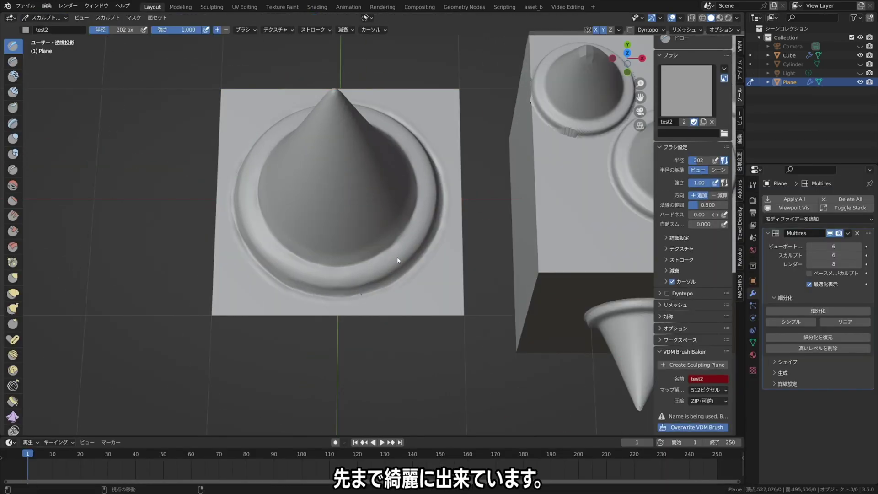
middle_click_drag(438, 233, 416, 234)
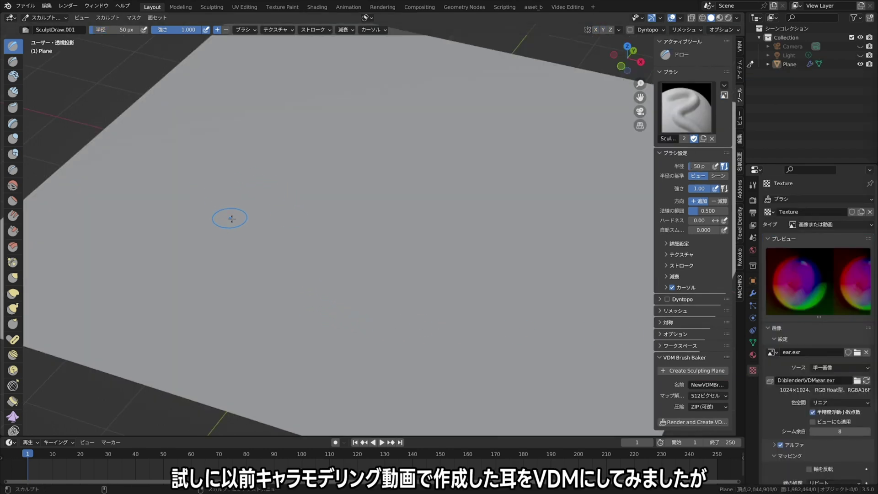
Stamp the ear.exr shape onto the plane and orbit to inspect it from several sides
mouse_move(230, 254)
left_mouse_down()
mouse_move(366, 275)
mouse_move(203, 338)
left_mouse_up()
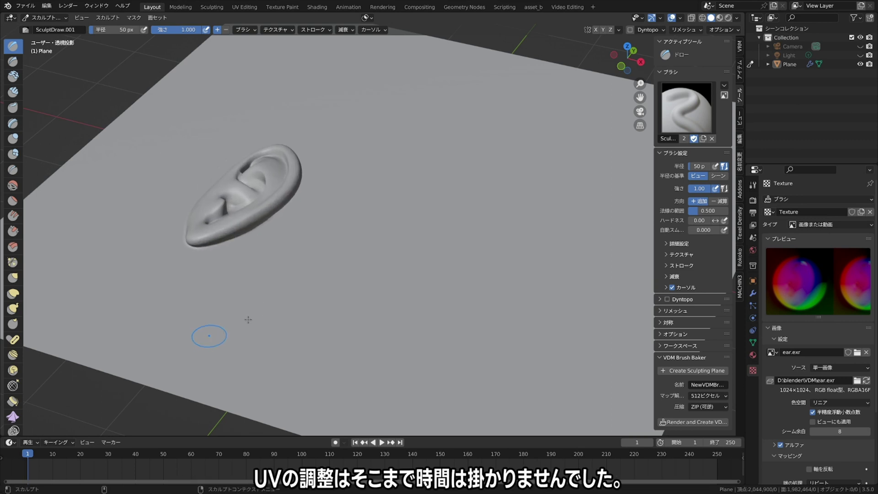
middle_click_drag(313, 284, 402, 300)
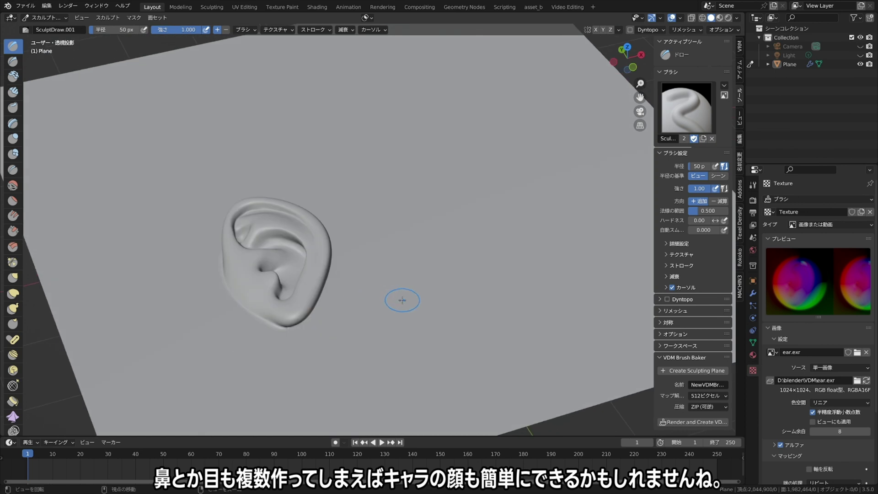
mouse_move(430, 328)
middle_mouse_down()
mouse_move(439, 318)
mouse_move(405, 312)
middle_mouse_up()
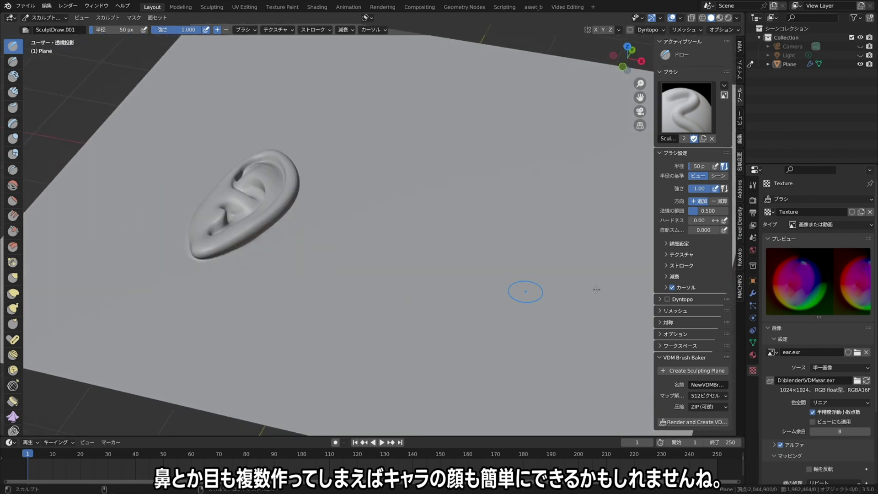
mouse_move(392, 229)
middle_mouse_down()
mouse_move(359, 245)
mouse_move(392, 257)
middle_mouse_up()
Load cat.exr as the VDM texture and stamp a cat head beside the ear
left_click(858, 352)
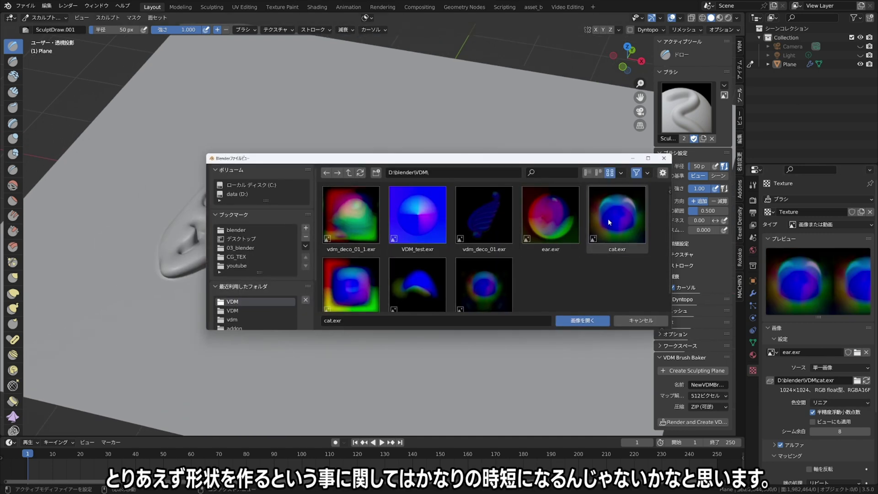
left_click(608, 219)
left_click(596, 322)
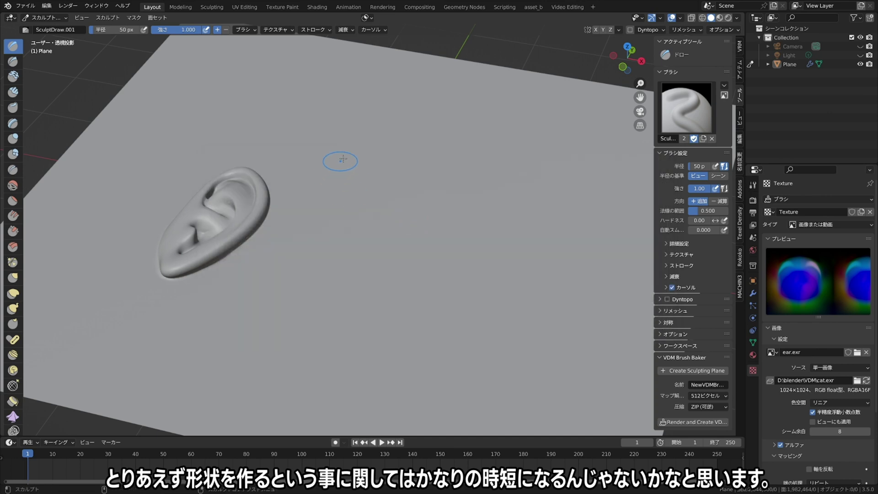
mouse_move(338, 160)
left_mouse_down()
mouse_move(335, 213)
mouse_move(324, 214)
left_mouse_up()
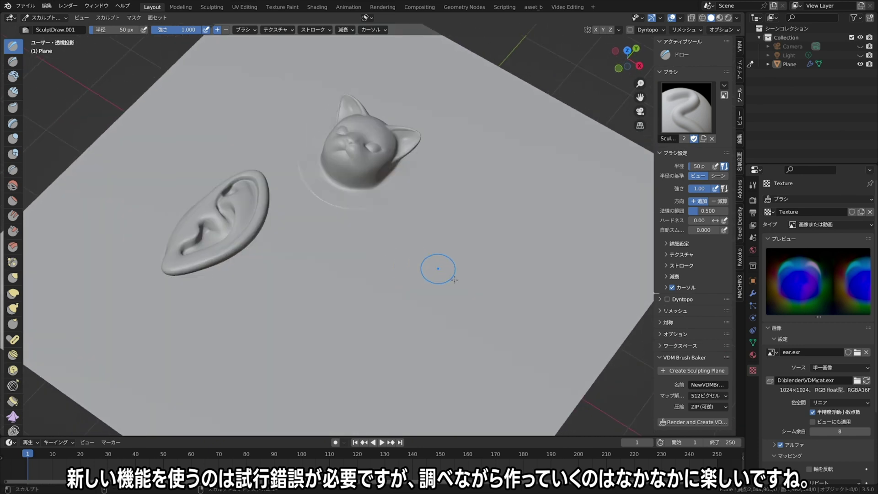
Load slime.exr and stamp a slime shape to the right of the cat head
left_click(858, 353)
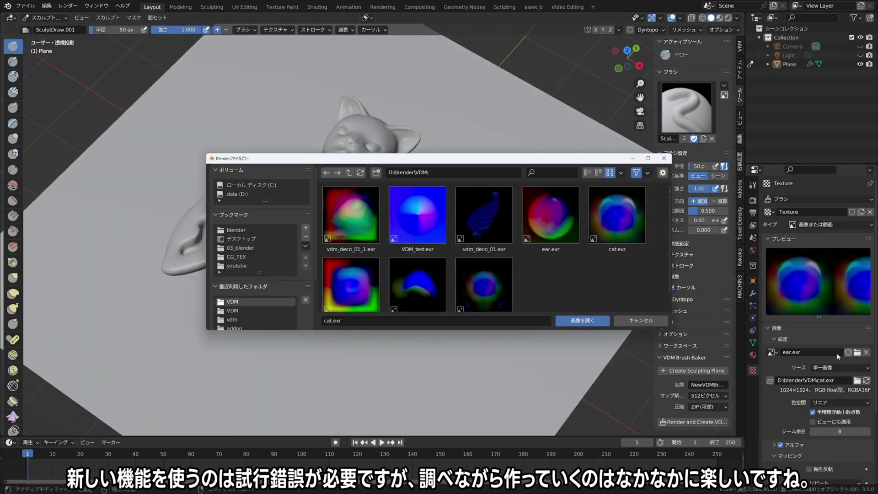
scroll(364, 288, "down", 1)
left_click(358, 277)
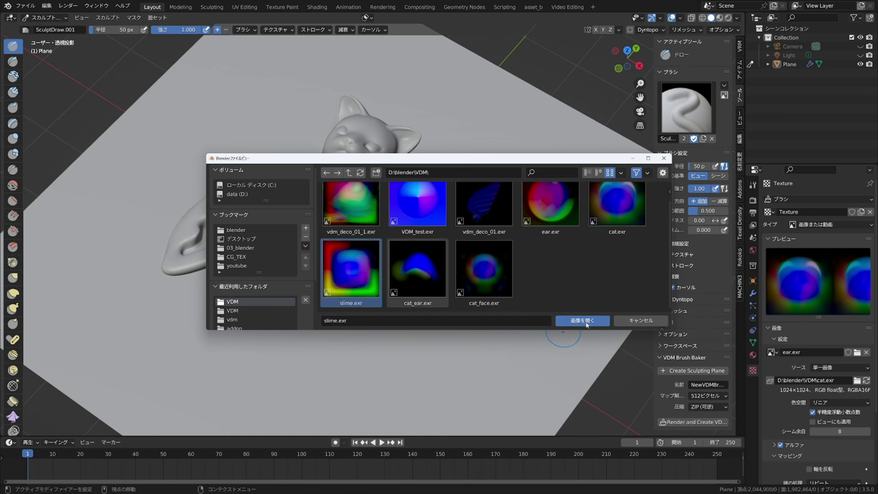
left_click(565, 321)
left_click_drag(470, 200, 458, 257)
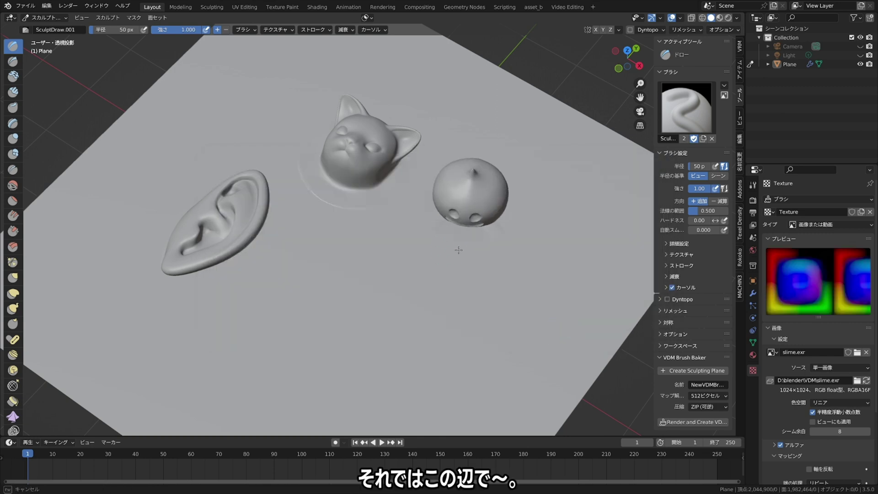
mouse_move(462, 303)
middle_mouse_down()
mouse_move(478, 319)
mouse_move(483, 263)
mouse_move(590, 305)
middle_mouse_up()
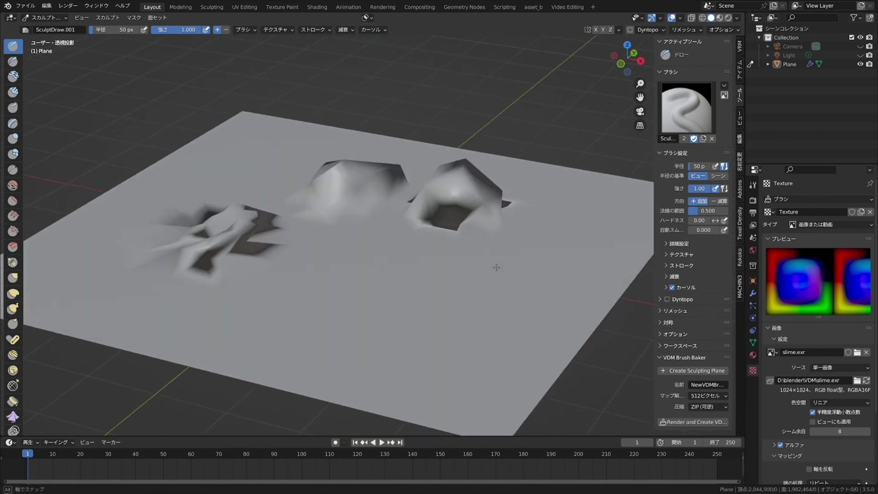
left_click(856, 353)
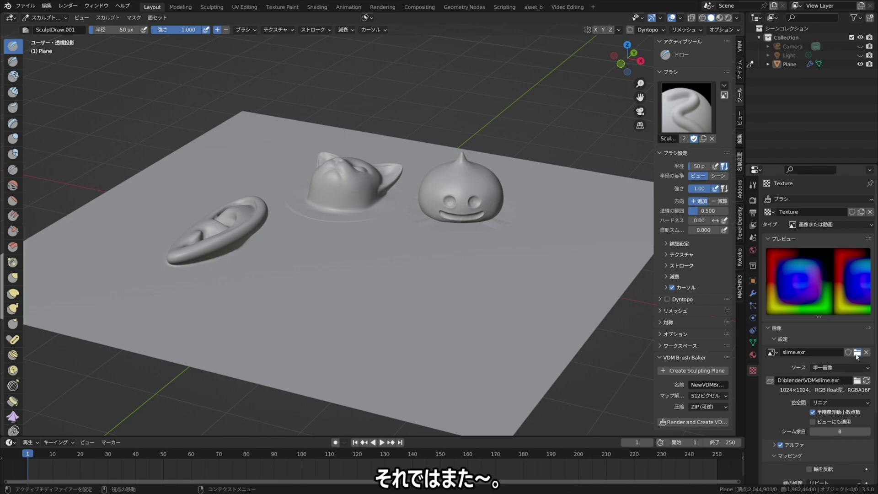